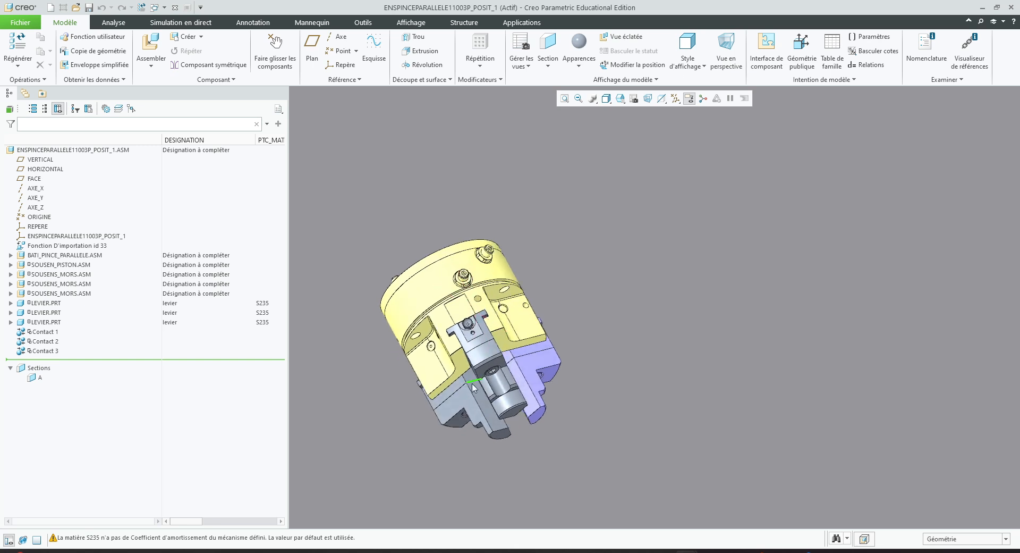
Open the second SOUSENS_MORS.ASM jaw subassembly of the gripper as its own model.
{"action": "left_click", "coordinate": [60, 265]}
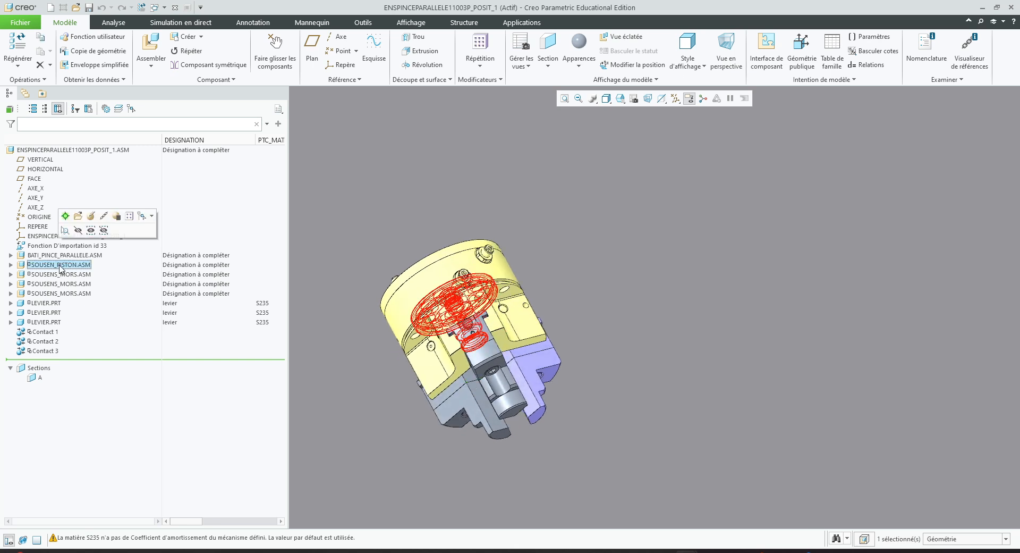
{"action": "left_click", "coordinate": [78, 284]}
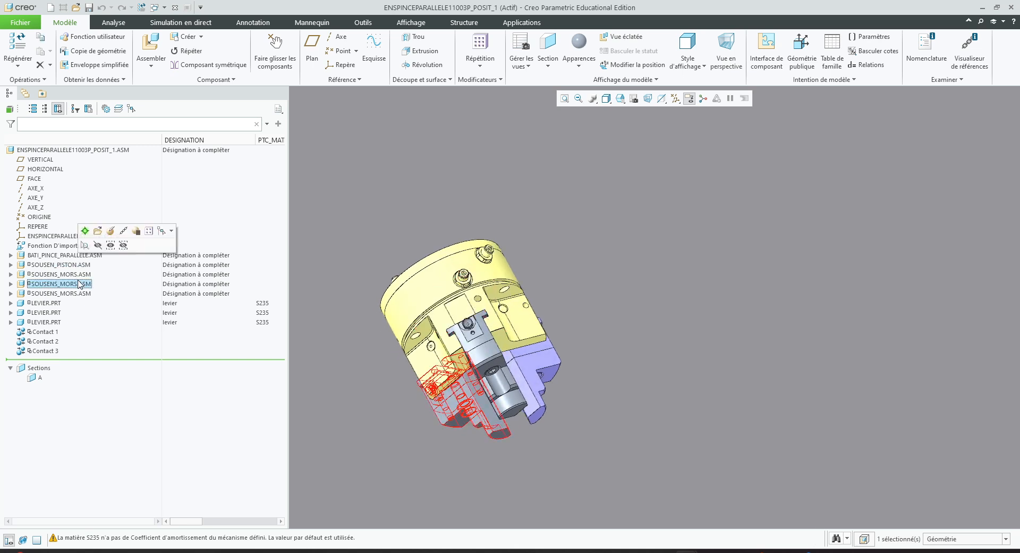
{"action": "right_click", "coordinate": [78, 284]}
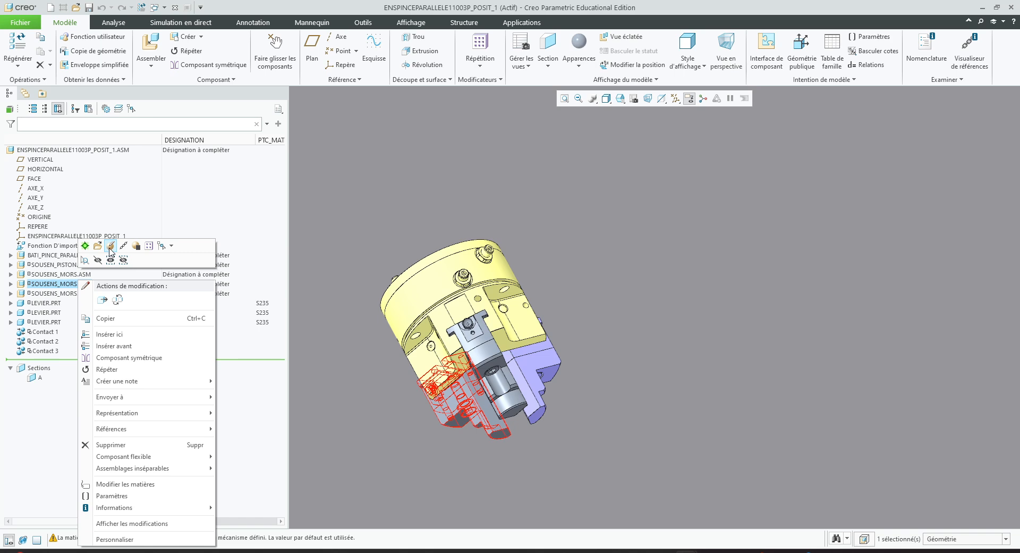
{"action": "left_click", "coordinate": [98, 246]}
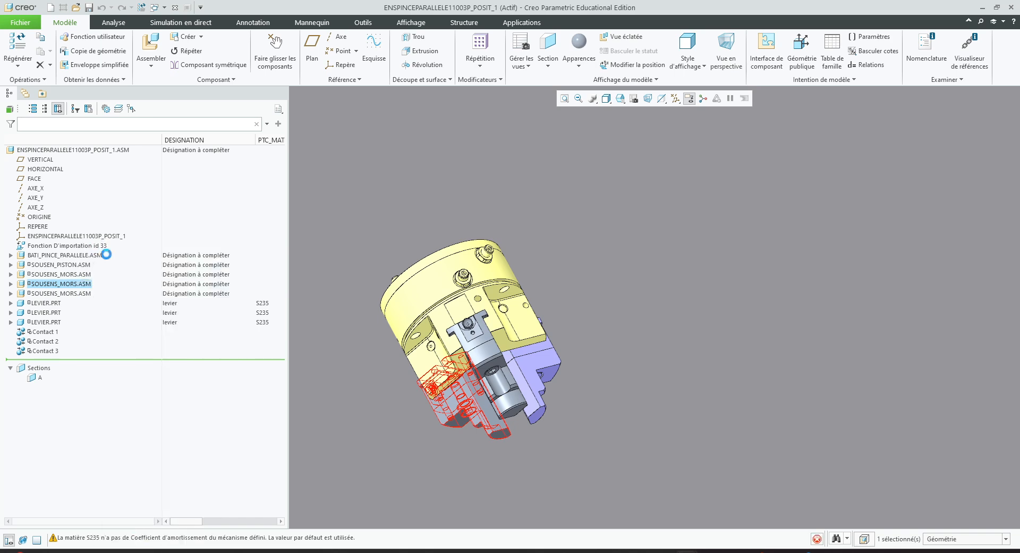
Bring up the view manager's exploded states for the jaw subassembly, widening the name column and placing the dialog clear of the model.
{"action": "scroll", "coordinate": [416, 301], "scroll_direction": "up", "scroll_amount": 3}
{"action": "scroll", "coordinate": [486, 253], "scroll_direction": "down", "scroll_amount": 3}
{"action": "middle_click_drag", "start_coordinate": [506, 268], "coordinate": [509, 301]}
{"action": "scroll", "coordinate": [531, 218], "scroll_direction": "down", "scroll_amount": 2}
{"action": "middle_click_drag", "start_coordinate": [532, 222], "coordinate": [553, 218]}
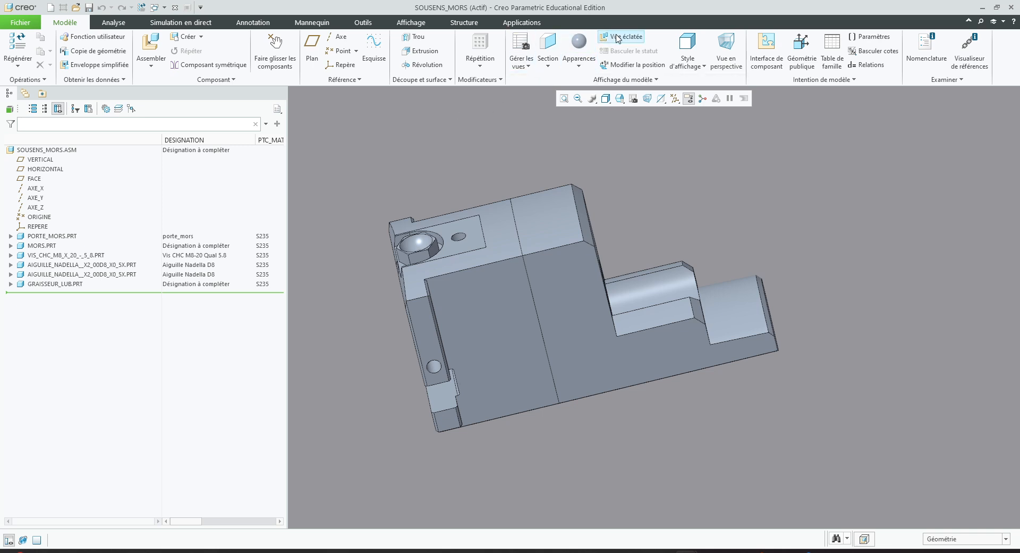
{"action": "left_click", "coordinate": [530, 67]}
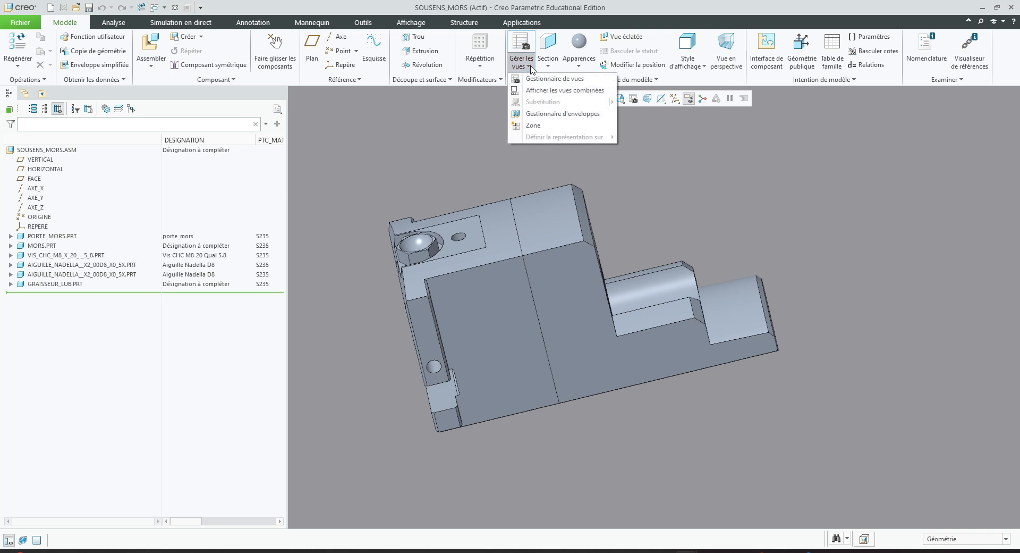
{"action": "left_click", "coordinate": [542, 80]}
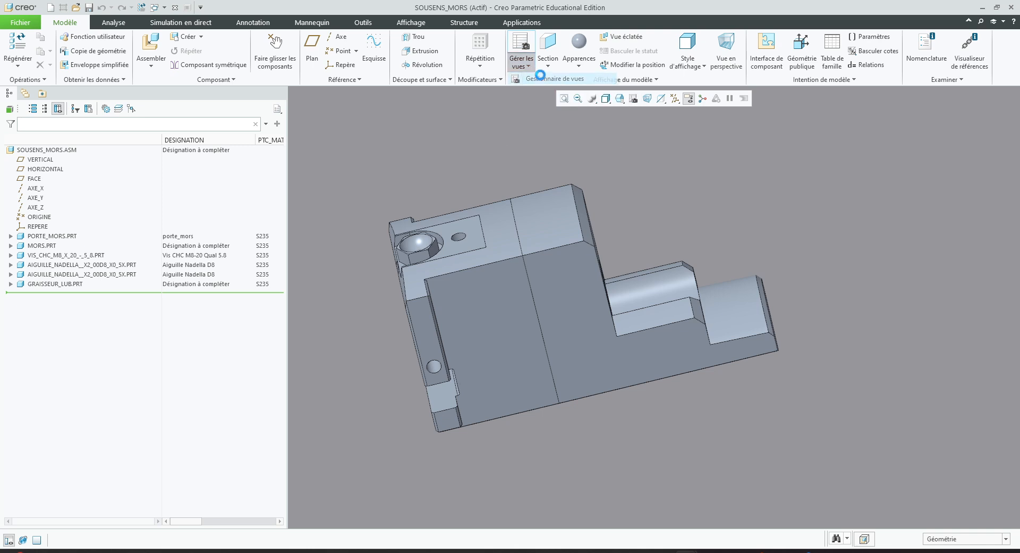
{"action": "left_click_drag", "start_coordinate": [897, 100], "coordinate": [738, 158]}
{"action": "left_click", "coordinate": [715, 166]}
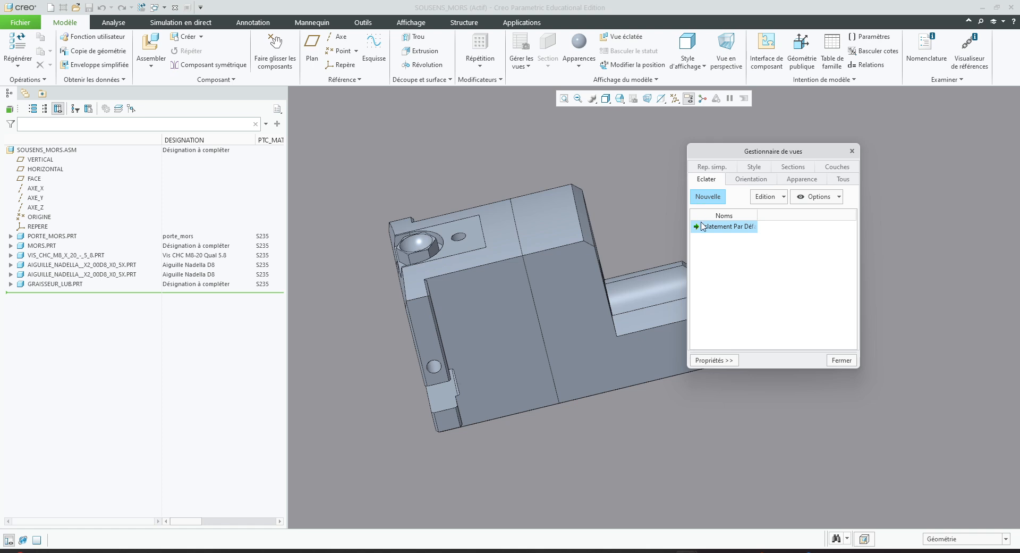
{"action": "left_click_drag", "start_coordinate": [759, 215], "coordinate": [790, 215]}
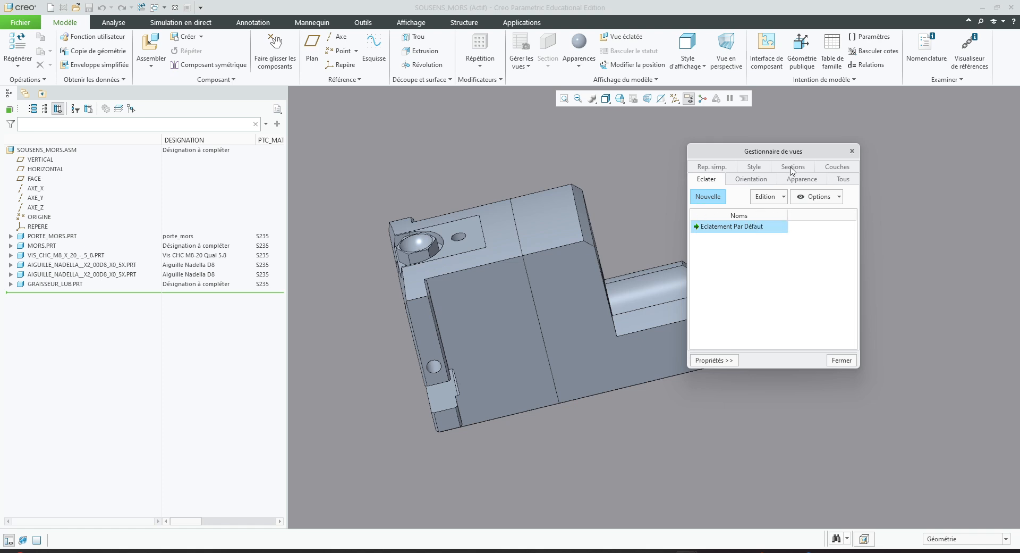
{"action": "left_click_drag", "start_coordinate": [794, 154], "coordinate": [854, 147]}
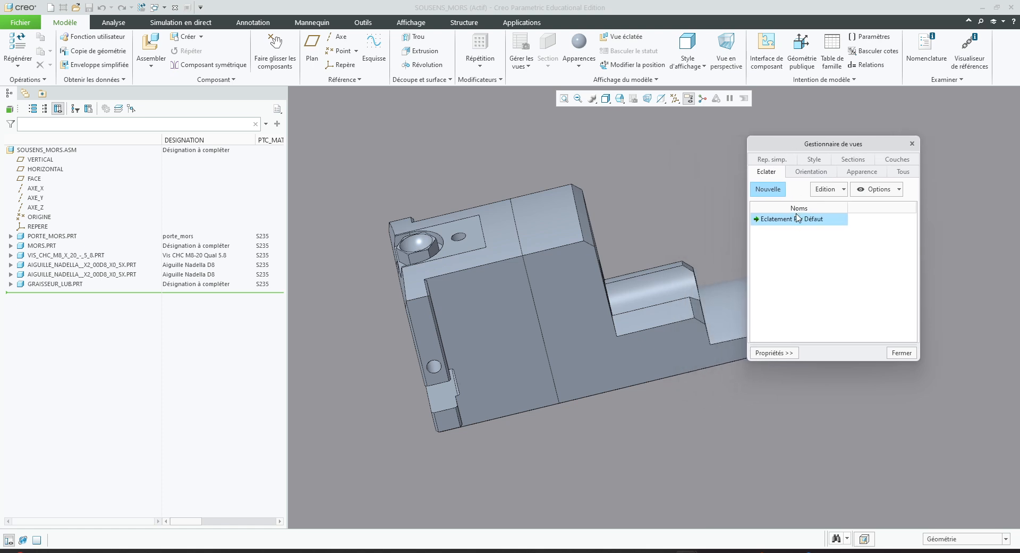
Explode the jaw subassembly using the default exploded state, Eclatement Par Défaut.
{"action": "scroll", "coordinate": [531, 263], "scroll_direction": "up", "scroll_amount": 3}
{"action": "mouse_move", "coordinate": [497, 265]}
{"action": "middle_mouse_down"}
{"action": "mouse_move", "coordinate": [521, 252]}
{"action": "mouse_move", "coordinate": [488, 261]}
{"action": "middle_mouse_up"}
{"action": "scroll", "coordinate": [503, 259], "scroll_direction": "down", "scroll_amount": 3}
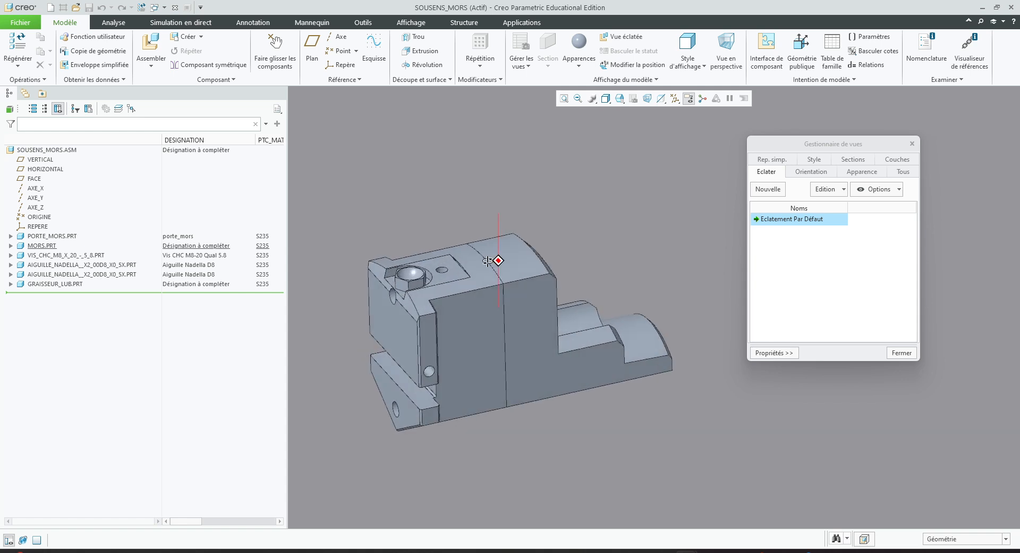
{"action": "right_click", "coordinate": [793, 222]}
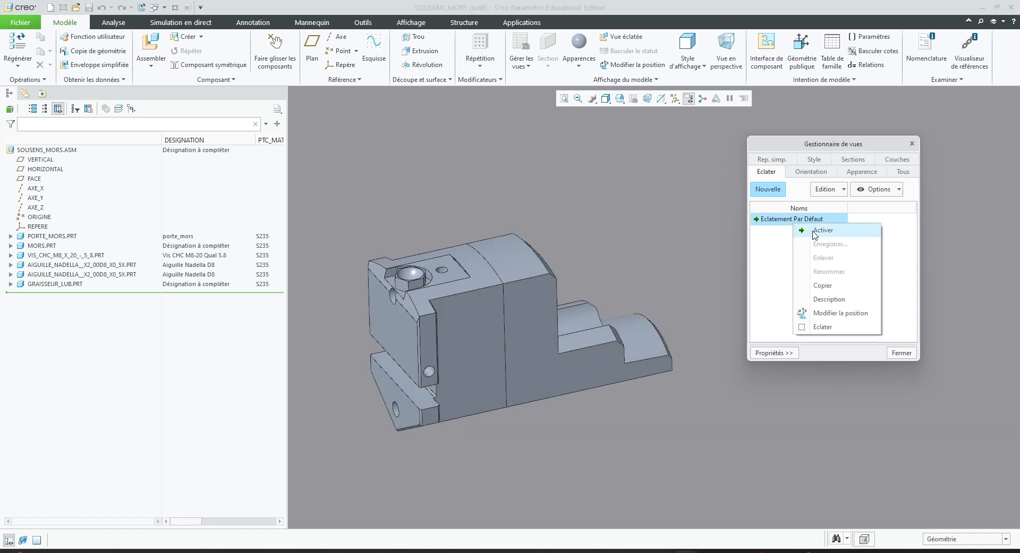
{"action": "left_click", "coordinate": [822, 232]}
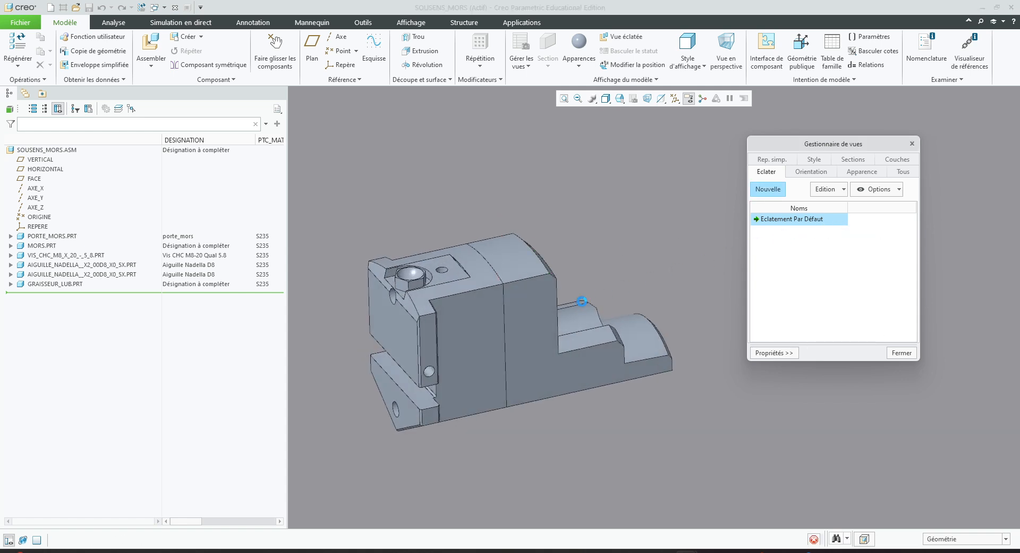
{"action": "middle_click_drag", "start_coordinate": [505, 314], "coordinate": [493, 311]}
{"action": "scroll", "coordinate": [492, 311], "scroll_direction": "up", "scroll_amount": 3}
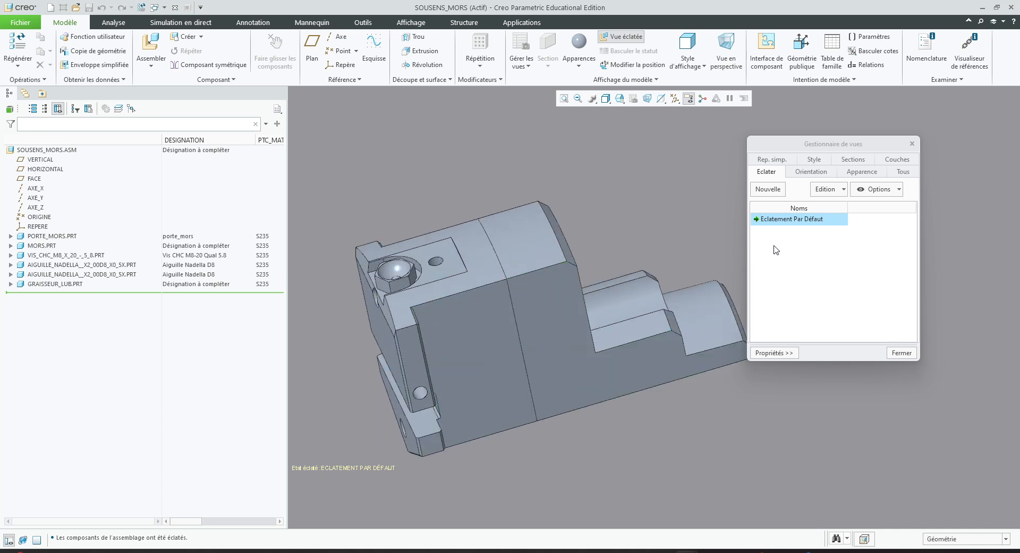
{"action": "right_click", "coordinate": [803, 222]}
{"action": "left_click", "coordinate": [829, 228]}
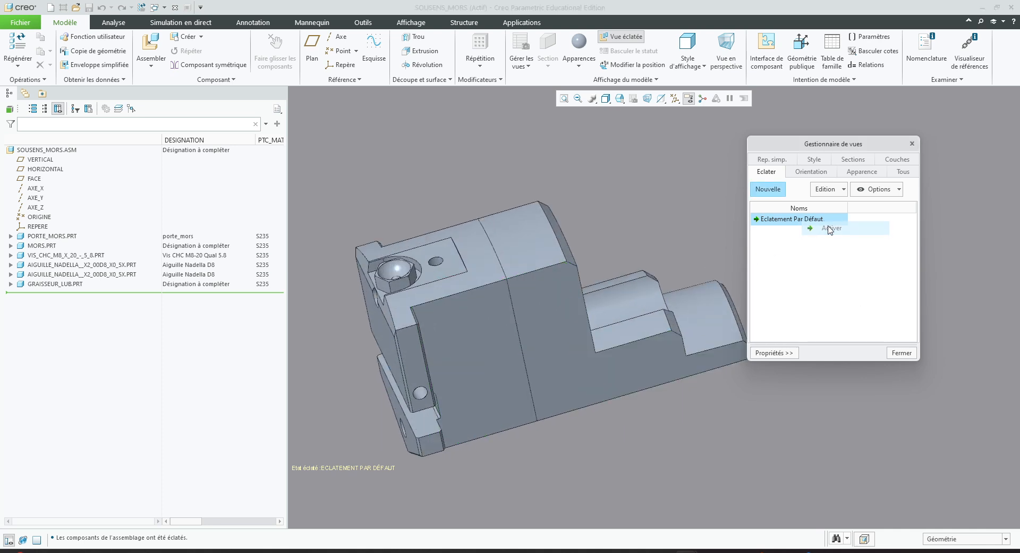
Turn off the explosion of the default exploded state to regroup the components.
{"action": "right_click", "coordinate": [827, 226]}
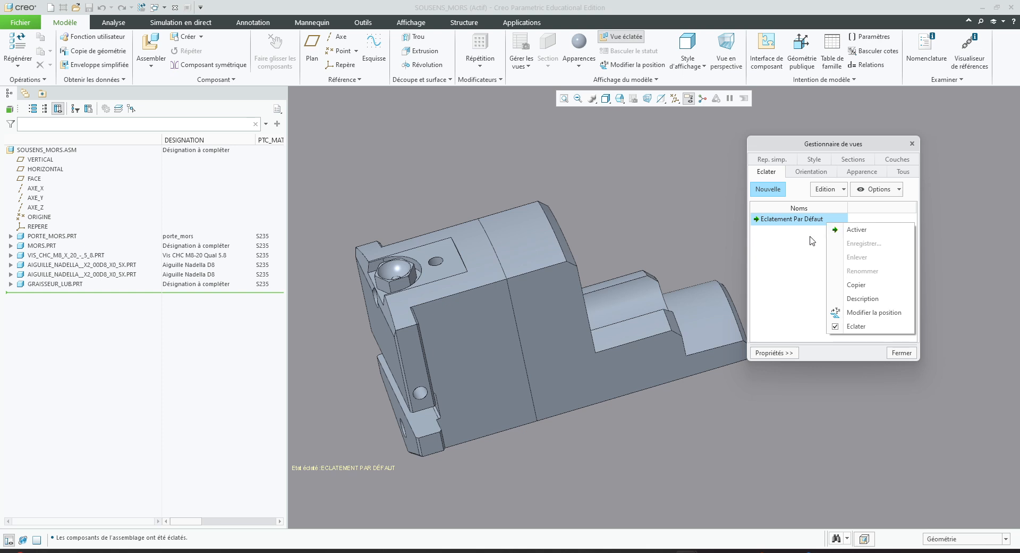
{"action": "left_click", "coordinate": [786, 255]}
{"action": "right_click", "coordinate": [797, 229]}
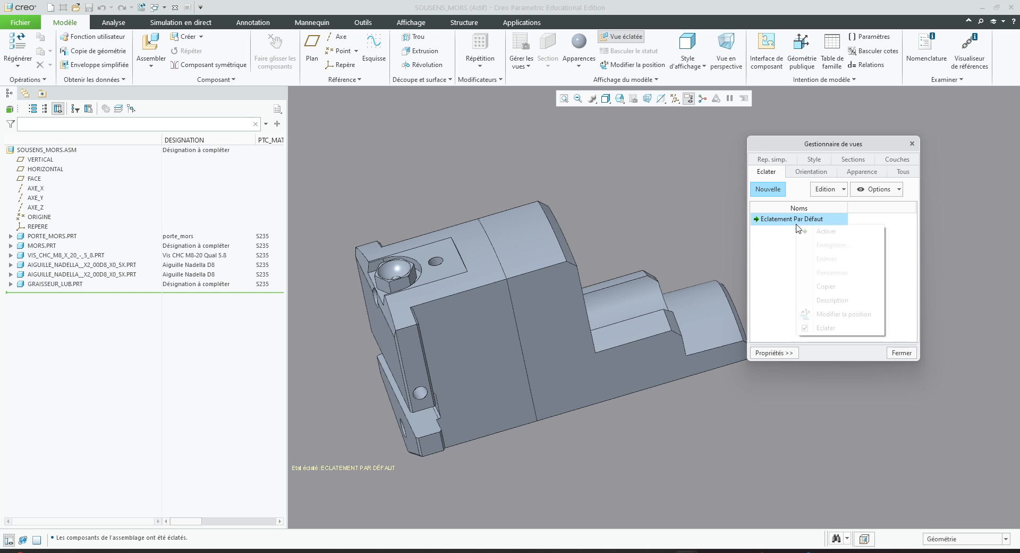
{"action": "right_click", "coordinate": [787, 217]}
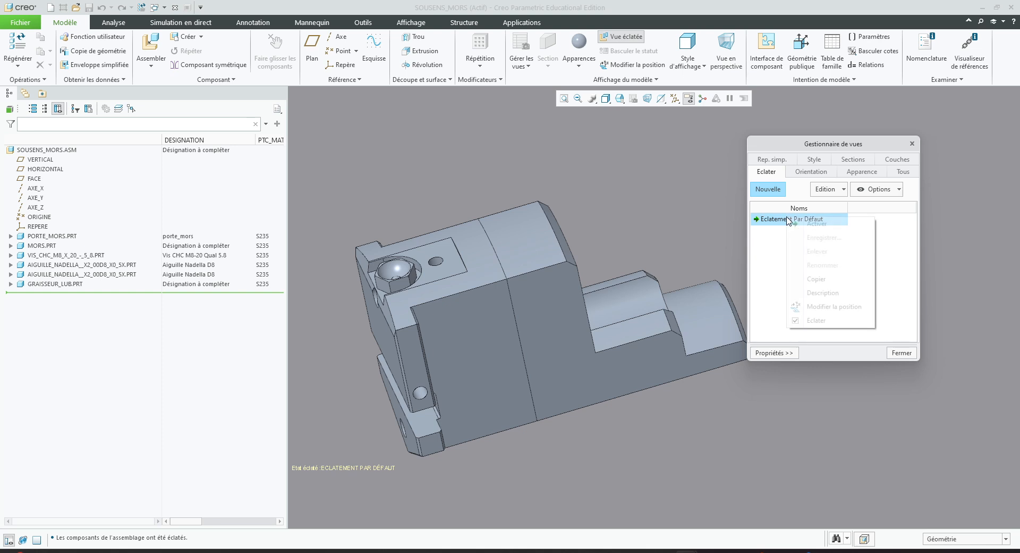
{"action": "left_click", "coordinate": [796, 319]}
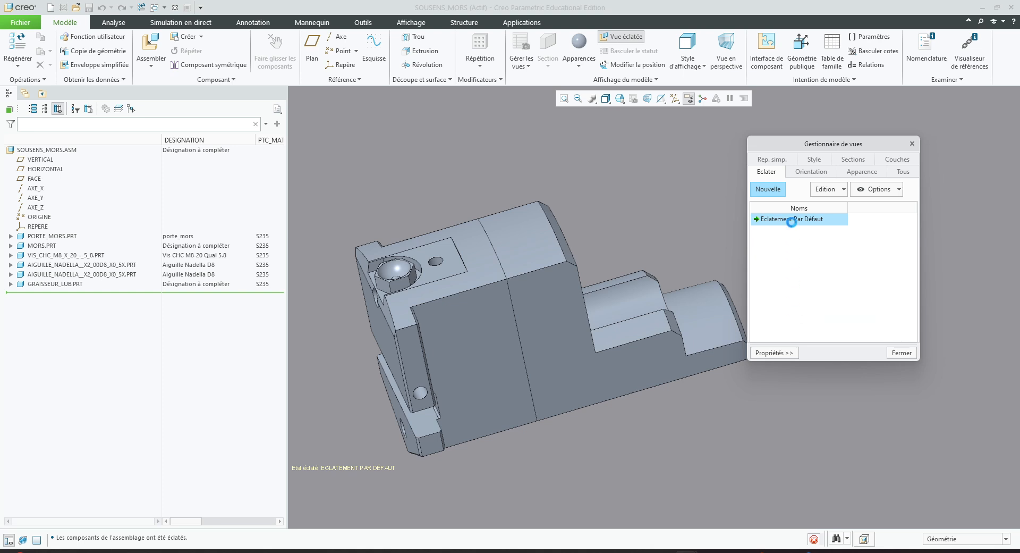
Create a new exploded state named eclate_sens_mors.
{"action": "left_click", "coordinate": [769, 190]}
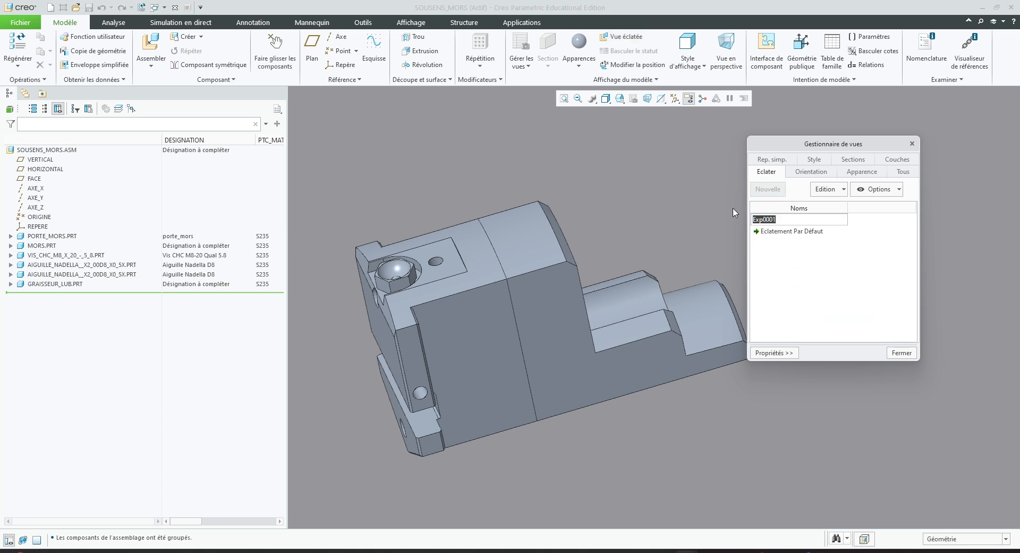
{"action": "type", "text": "eclate_sens_mors"}
{"action": "key", "text": "Return"}
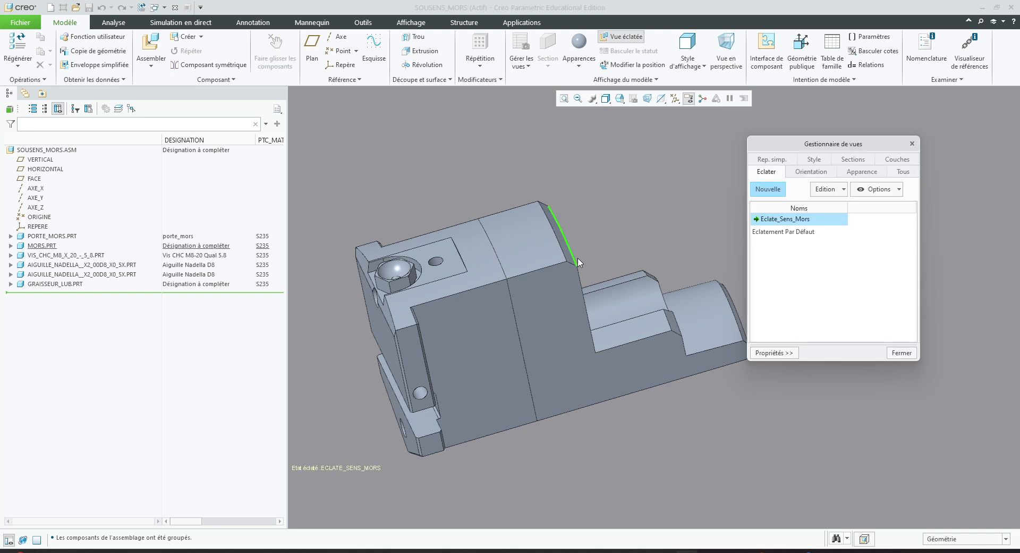
Show the properties of the Eclate_Sens_Mors exploded state, with the dialog moved away from the model.
{"action": "scroll", "coordinate": [578, 260], "scroll_direction": "up", "scroll_amount": 2}
{"action": "middle_click_drag", "start_coordinate": [588, 256], "coordinate": [606, 251]}
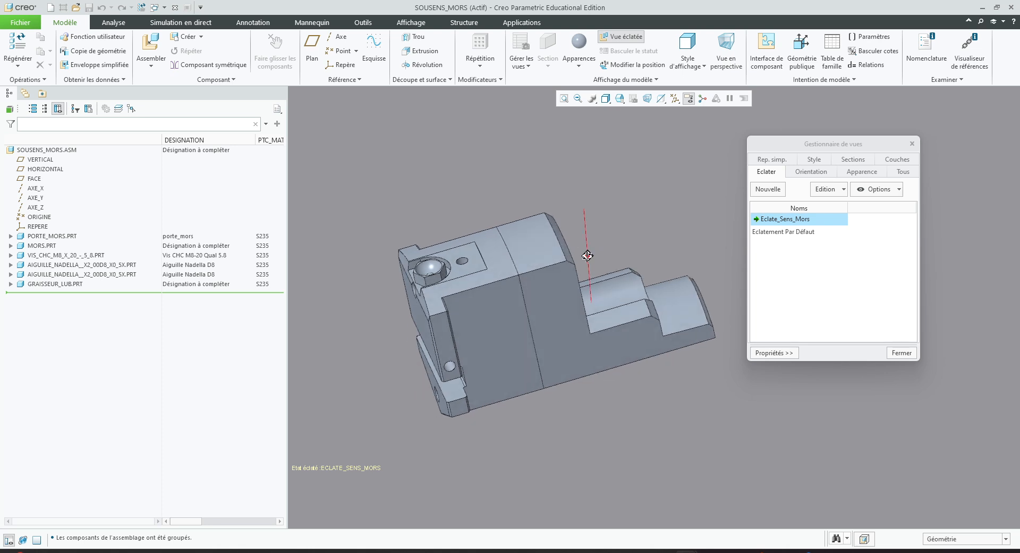
{"action": "scroll", "coordinate": [689, 229], "scroll_direction": "up", "scroll_amount": 2}
{"action": "left_click_drag", "start_coordinate": [841, 148], "coordinate": [883, 146]}
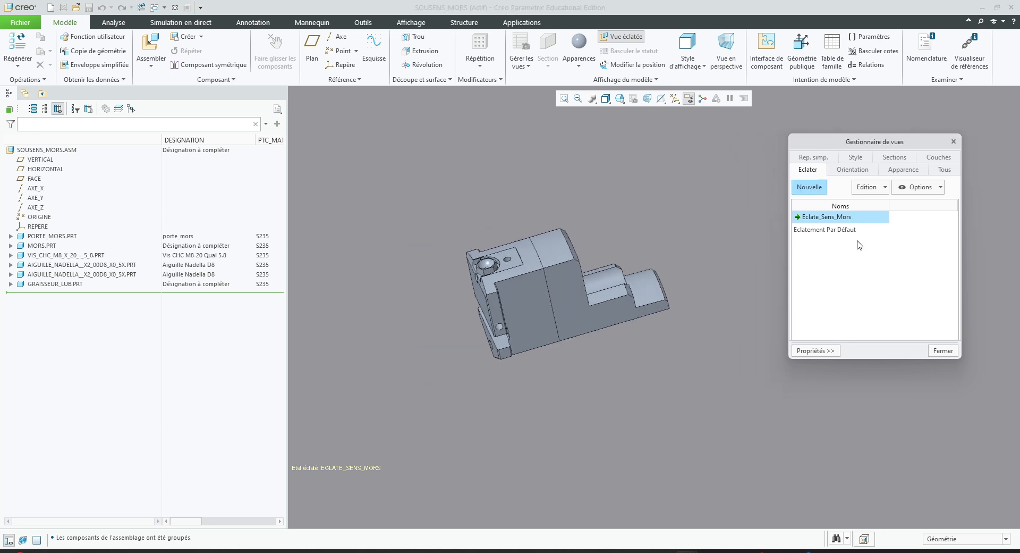
{"action": "left_click", "coordinate": [818, 352]}
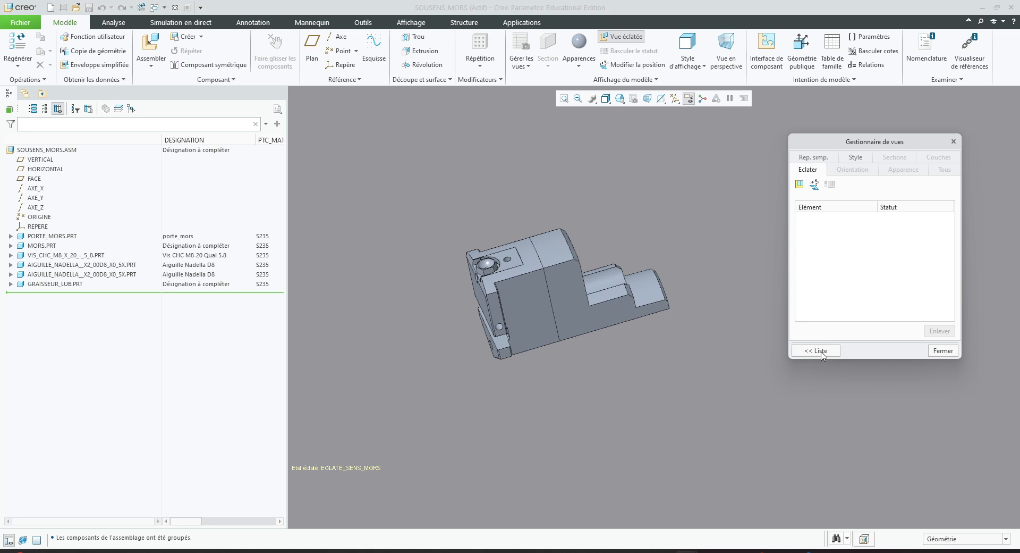
{"action": "left_click", "coordinate": [819, 351]}
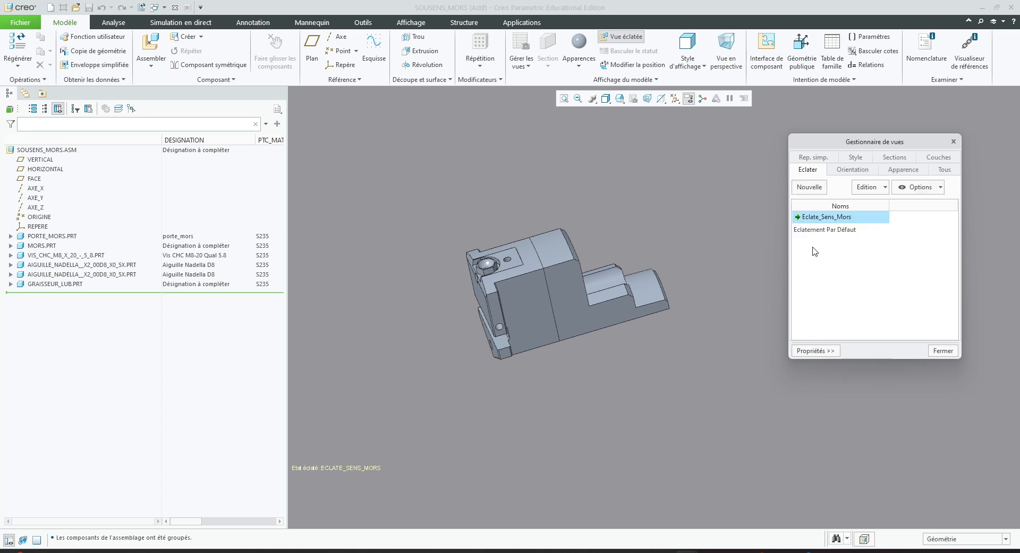
{"action": "left_click", "coordinate": [806, 352]}
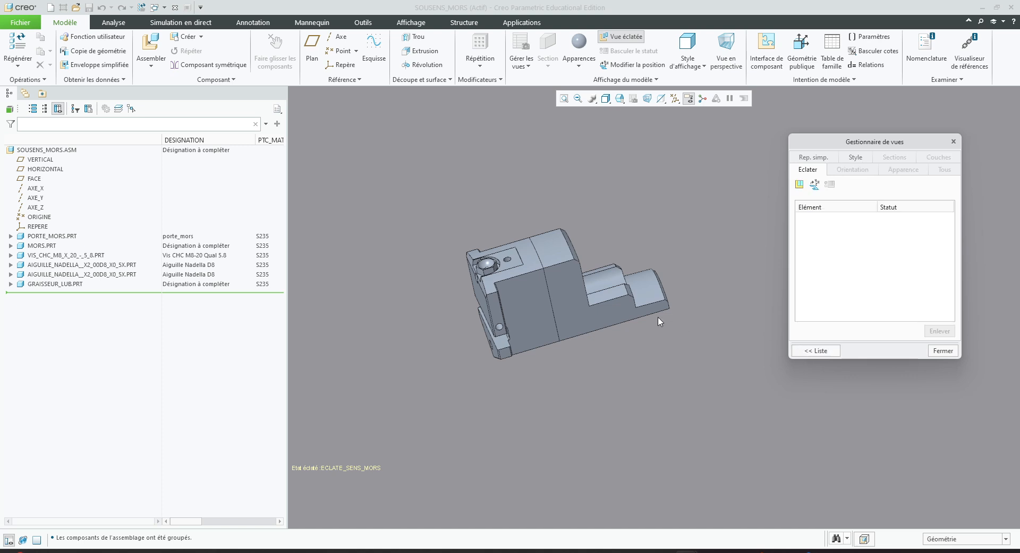
Edit the exploded position of MORS.PRT, translating it lengthwise about 33.6 away from the jaw holder to expose the screw and needles.
{"action": "mouse_move", "coordinate": [558, 289]}
{"action": "middle_mouse_down"}
{"action": "mouse_move", "coordinate": [581, 285]}
{"action": "mouse_move", "coordinate": [511, 278]}
{"action": "mouse_move", "coordinate": [494, 287]}
{"action": "mouse_move", "coordinate": [577, 295]}
{"action": "mouse_move", "coordinate": [587, 313]}
{"action": "middle_mouse_up"}
{"action": "scroll", "coordinate": [575, 295], "scroll_direction": "down", "scroll_amount": 3}
{"action": "middle_click_drag", "start_coordinate": [592, 271], "coordinate": [581, 303]}
{"action": "scroll", "coordinate": [474, 258], "scroll_direction": "up", "scroll_amount": 1}
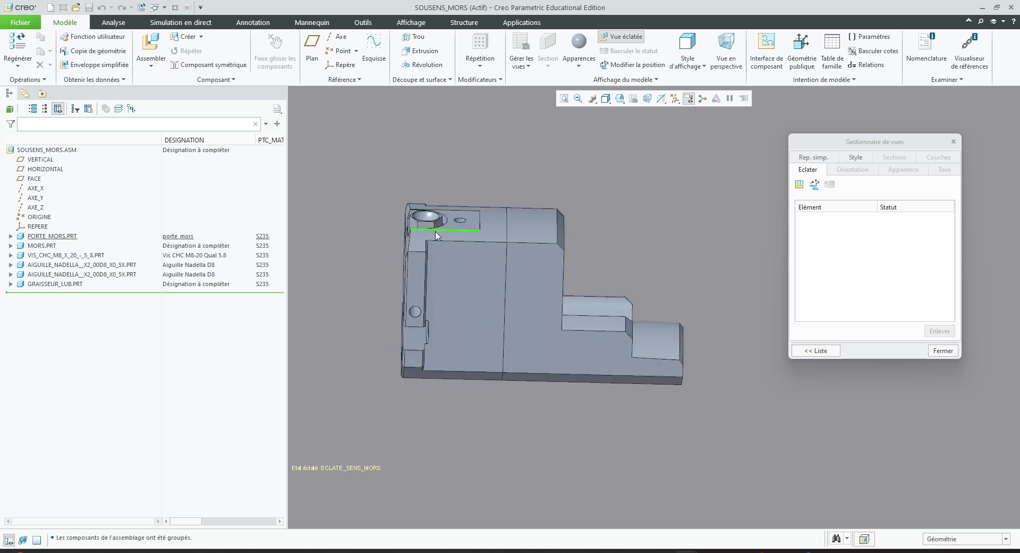
{"action": "scroll", "coordinate": [436, 228], "scroll_direction": "down", "scroll_amount": 2}
{"action": "mouse_move", "coordinate": [437, 228]}
{"action": "middle_mouse_down"}
{"action": "mouse_move", "coordinate": [467, 260]}
{"action": "mouse_move", "coordinate": [422, 218]}
{"action": "middle_mouse_up"}
{"action": "scroll", "coordinate": [422, 222], "scroll_direction": "up", "scroll_amount": 4}
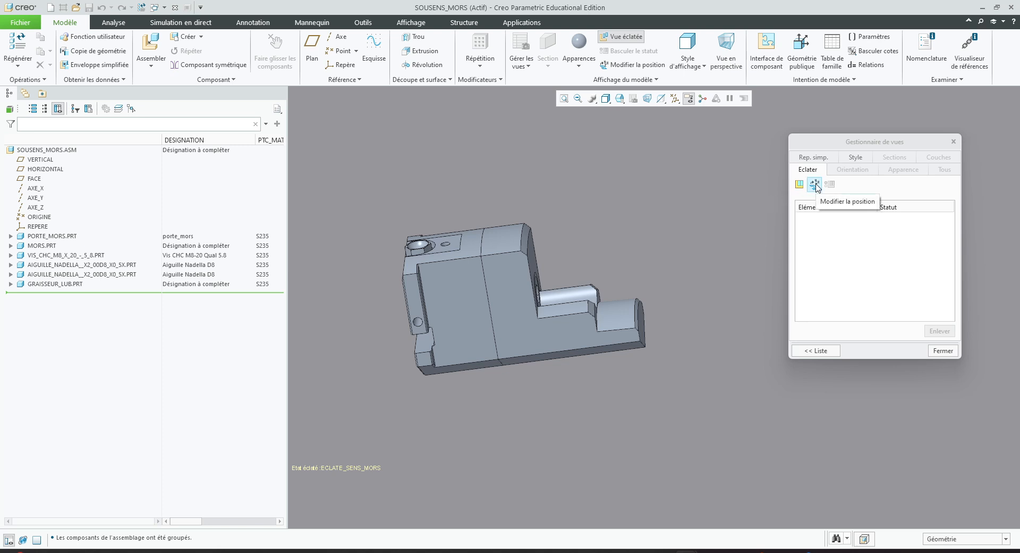
{"action": "left_click", "coordinate": [814, 184]}
{"action": "scroll", "coordinate": [480, 283], "scroll_direction": "up", "scroll_amount": 3}
{"action": "scroll", "coordinate": [465, 282], "scroll_direction": "down", "scroll_amount": 3}
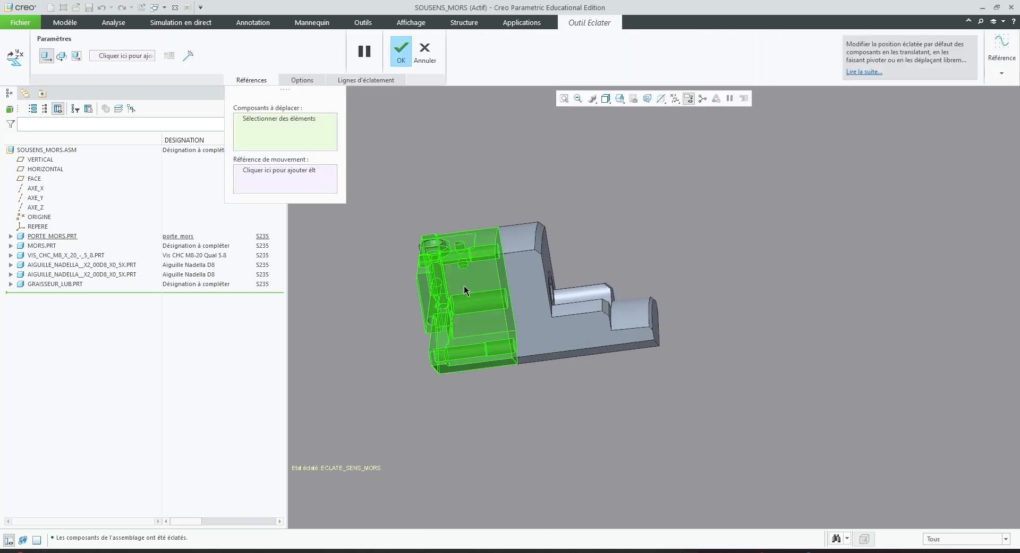
{"action": "middle_click_drag", "start_coordinate": [464, 284], "coordinate": [483, 281]}
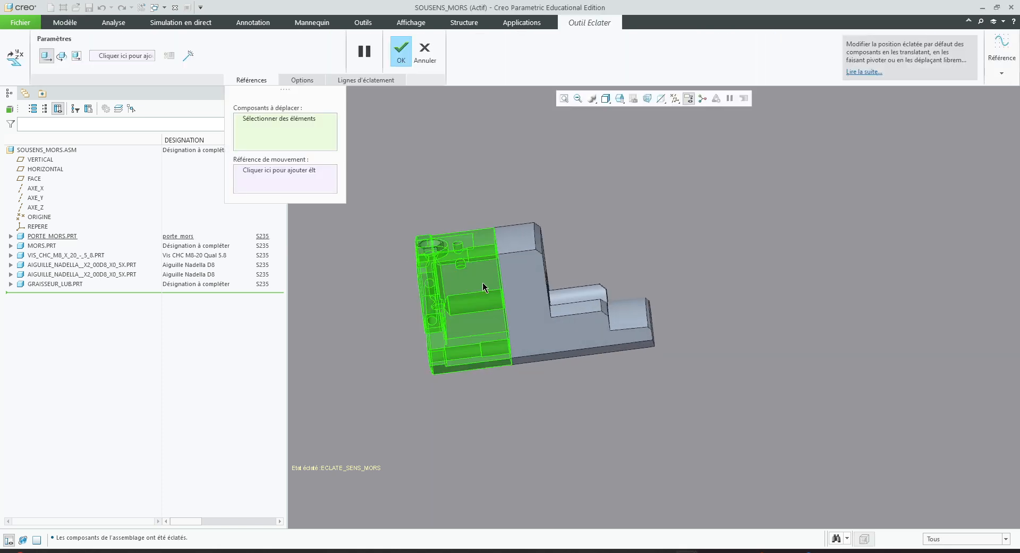
{"action": "left_click", "coordinate": [516, 287]}
{"action": "left_click_drag", "start_coordinate": [564, 290], "coordinate": [659, 286]}
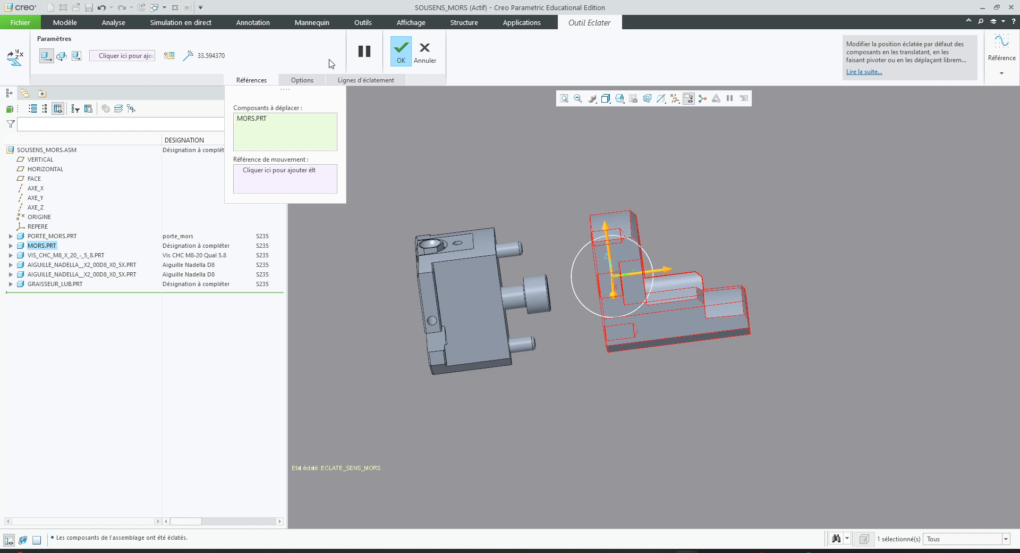
{"action": "left_click", "coordinate": [400, 58]}
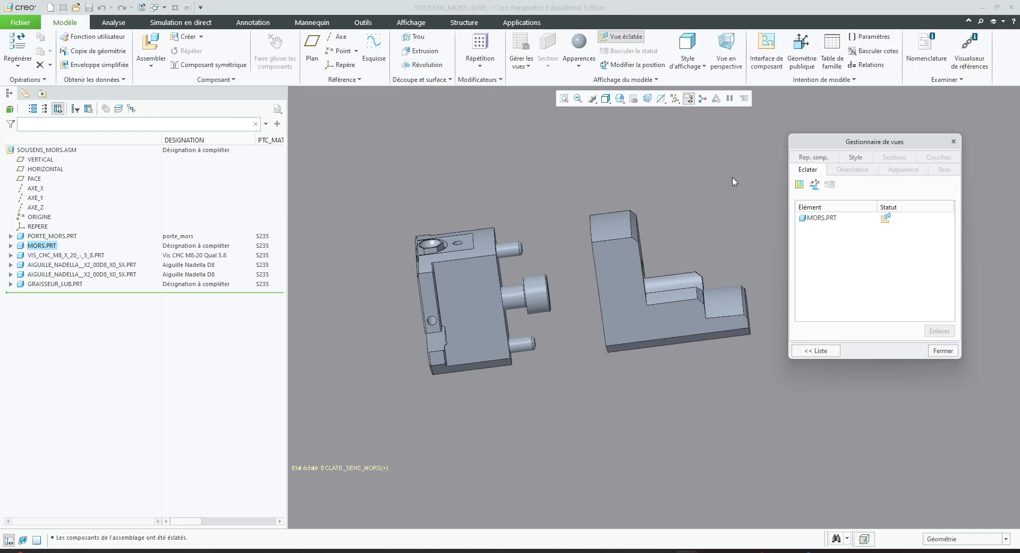
Translate both AIGUILLE_NADELLA needles together lengthwise about 18.4 out of the jaw holder toward the jaw.
{"action": "left_click", "coordinate": [814, 184]}
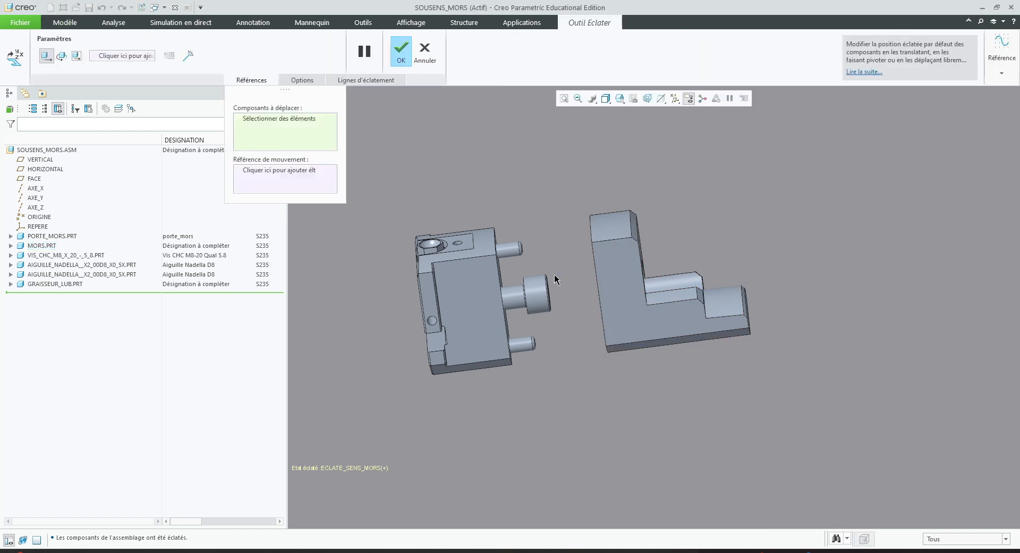
{"action": "left_click", "coordinate": [508, 251]}
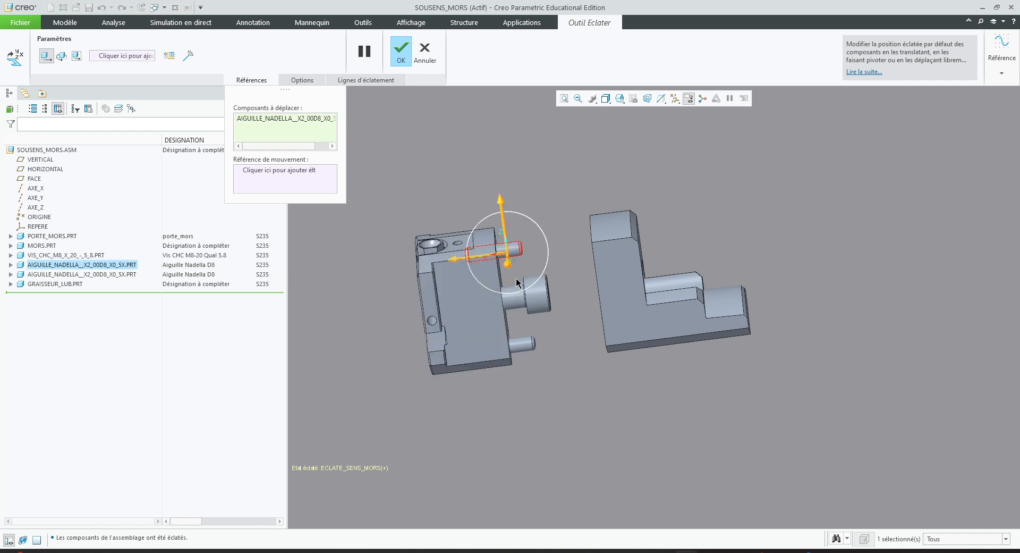
{"action": "left_click", "coordinate": [525, 341], "text": "ctrl"}
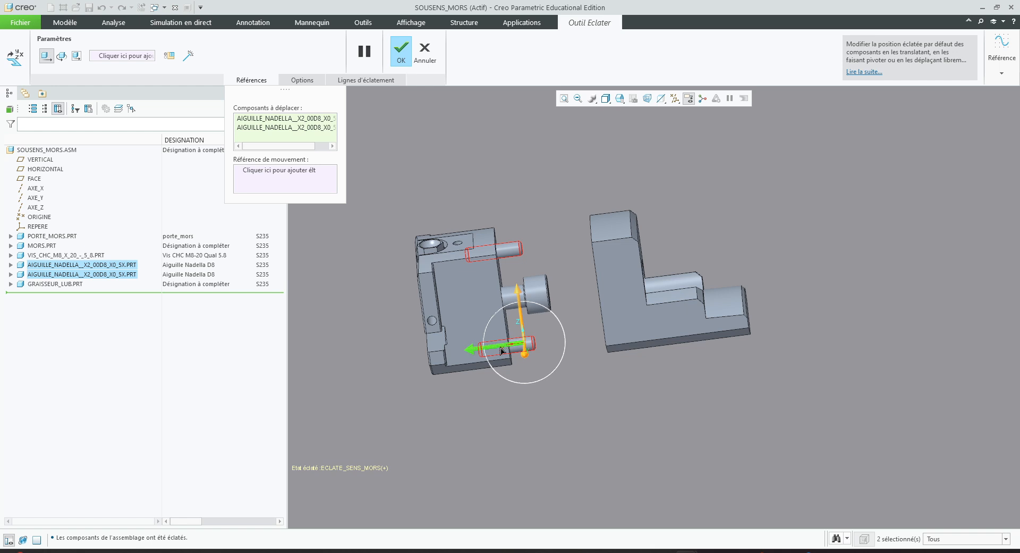
{"action": "left_click_drag", "start_coordinate": [501, 350], "coordinate": [553, 341]}
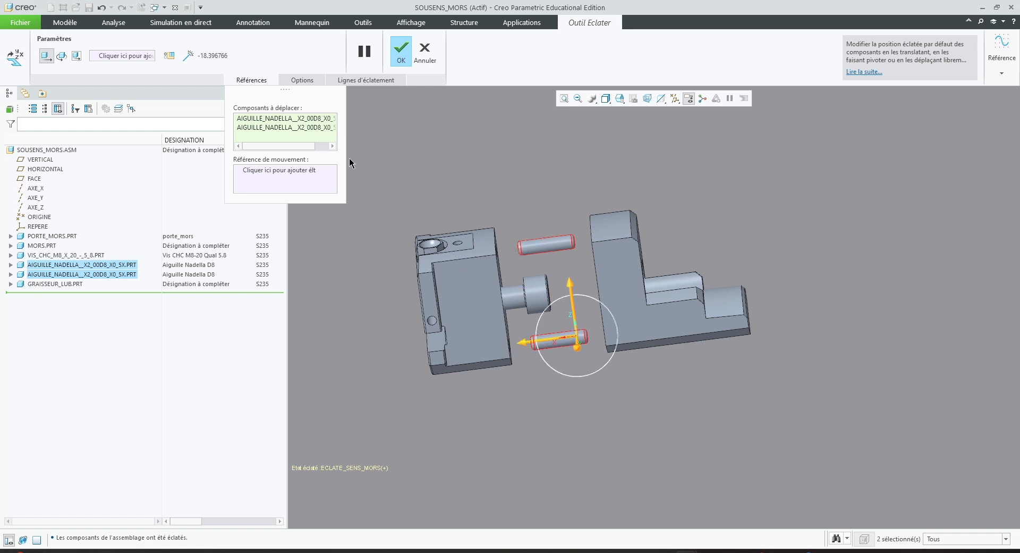
{"action": "left_click", "coordinate": [399, 57]}
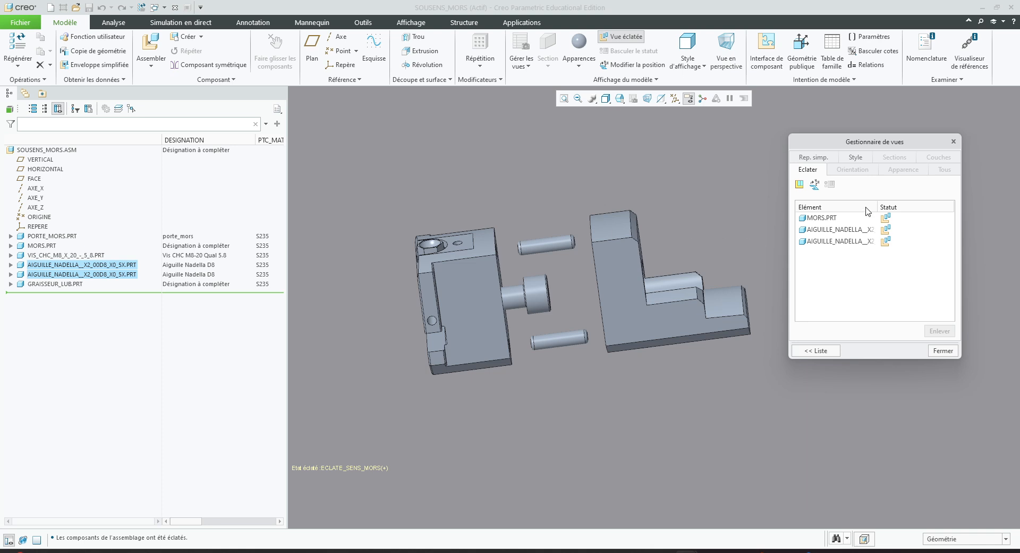
Translate the VIS_CHC_M8 screw lengthwise through and beyond the exploded jaw.
{"action": "left_click", "coordinate": [814, 185]}
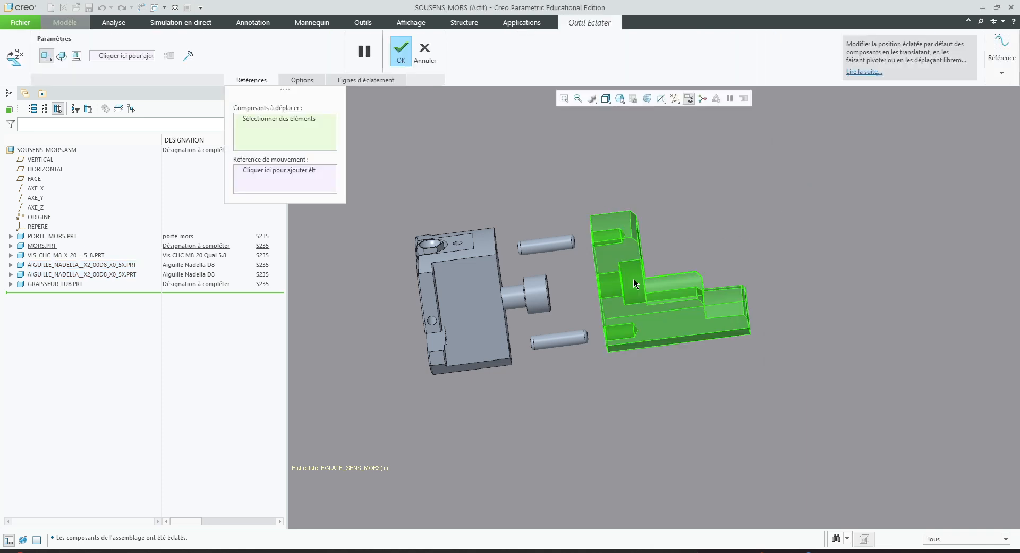
{"action": "left_click", "coordinate": [524, 292]}
{"action": "left_click_drag", "start_coordinate": [509, 300], "coordinate": [722, 274]}
{"action": "middle_click_drag", "start_coordinate": [722, 274], "coordinate": [563, 273]}
{"action": "left_click", "coordinate": [400, 58]}
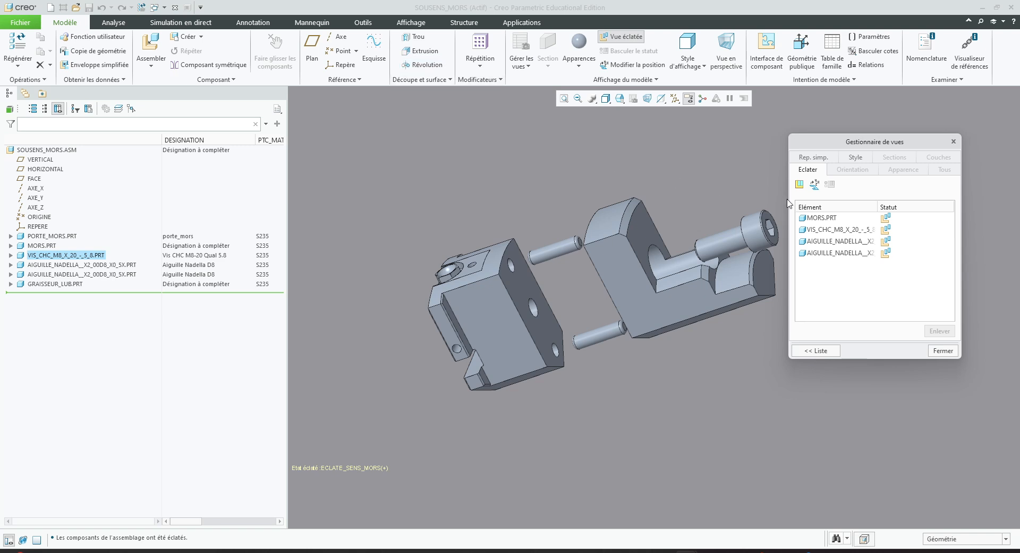
Add a cosmetic offset line between the central screw hole of the jaw holder and the matching hole of MORS.PRT.
{"action": "left_click", "coordinate": [827, 218]}
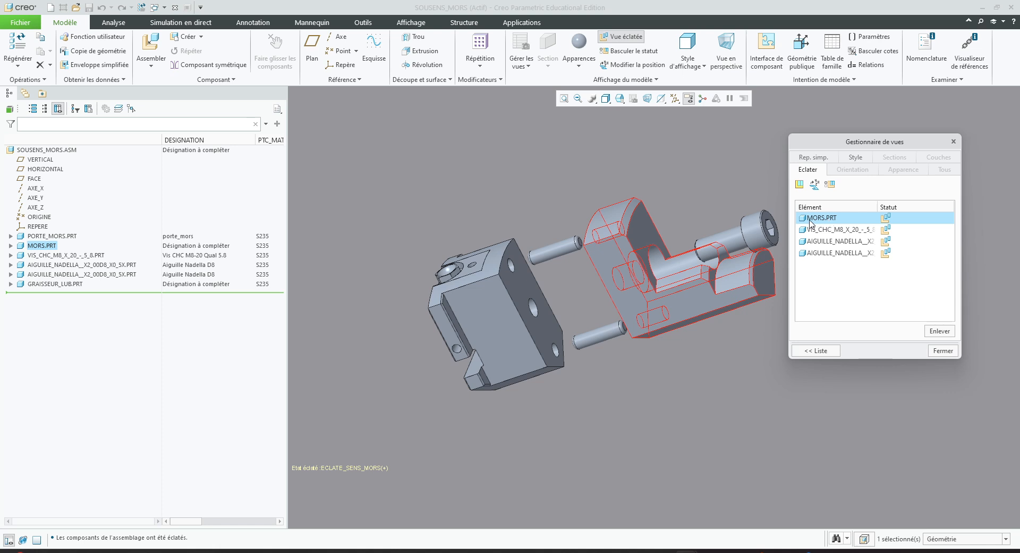
{"action": "left_click", "coordinate": [815, 185]}
{"action": "middle_click_drag", "start_coordinate": [403, 198], "coordinate": [541, 198]}
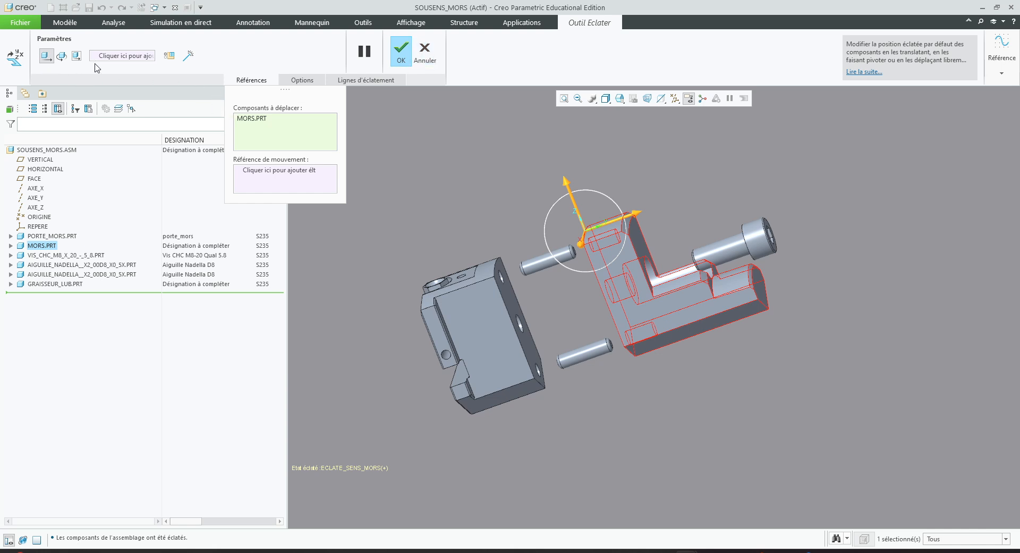
{"action": "left_click", "coordinate": [189, 59]}
{"action": "middle_click_drag", "start_coordinate": [498, 257], "coordinate": [475, 279]}
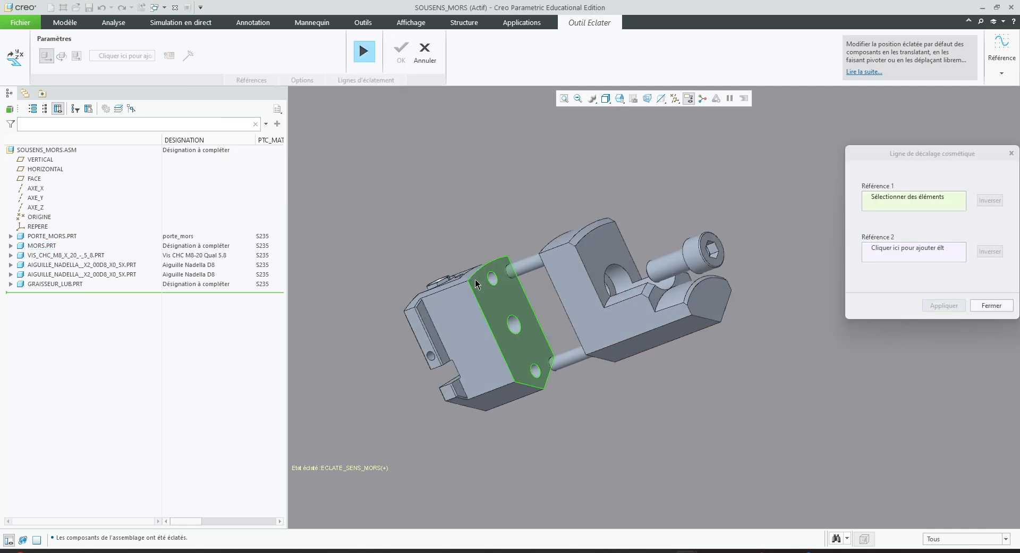
{"action": "scroll", "coordinate": [475, 278], "scroll_direction": "up", "scroll_amount": 6}
{"action": "scroll", "coordinate": [519, 353], "scroll_direction": "down", "scroll_amount": 2}
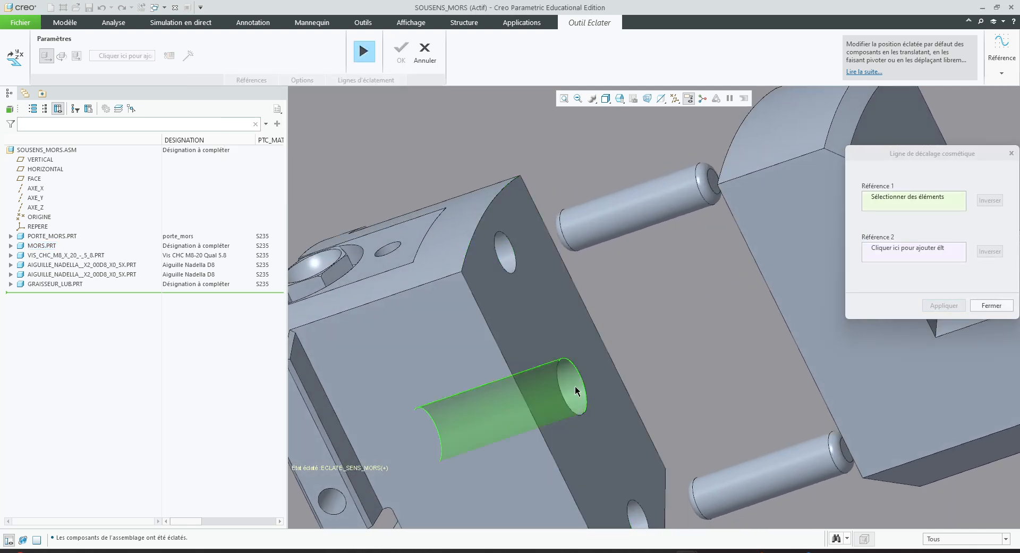
{"action": "left_click", "coordinate": [575, 390]}
{"action": "scroll", "coordinate": [576, 383], "scroll_direction": "down", "scroll_amount": 4}
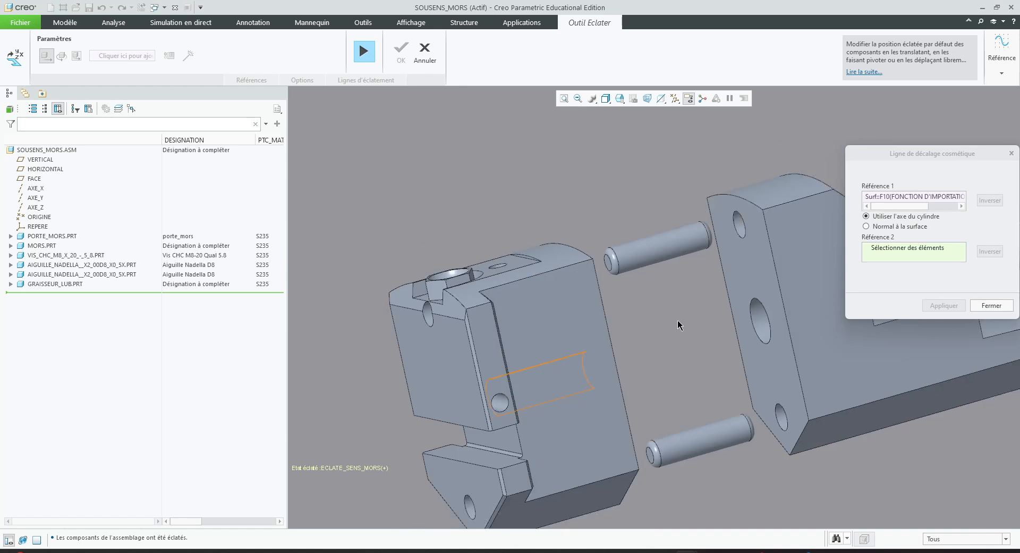
{"action": "left_click", "coordinate": [764, 318]}
{"action": "scroll", "coordinate": [700, 344], "scroll_direction": "down", "scroll_amount": 3}
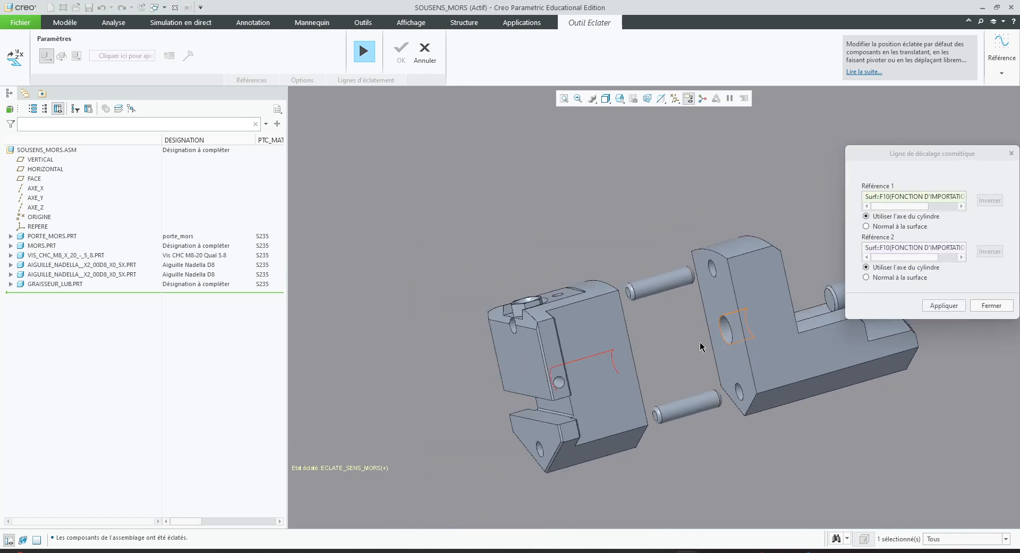
{"action": "left_click", "coordinate": [949, 305]}
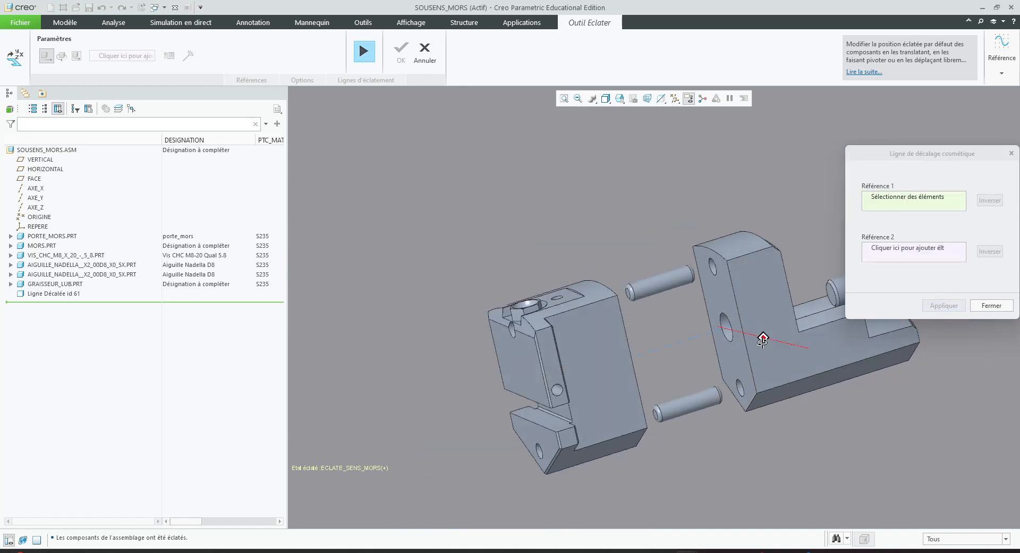
Add a cosmetic offset line from the jaw holder's upper needle hole to the upper needle.
{"action": "middle_click_drag", "start_coordinate": [763, 339], "coordinate": [841, 341]}
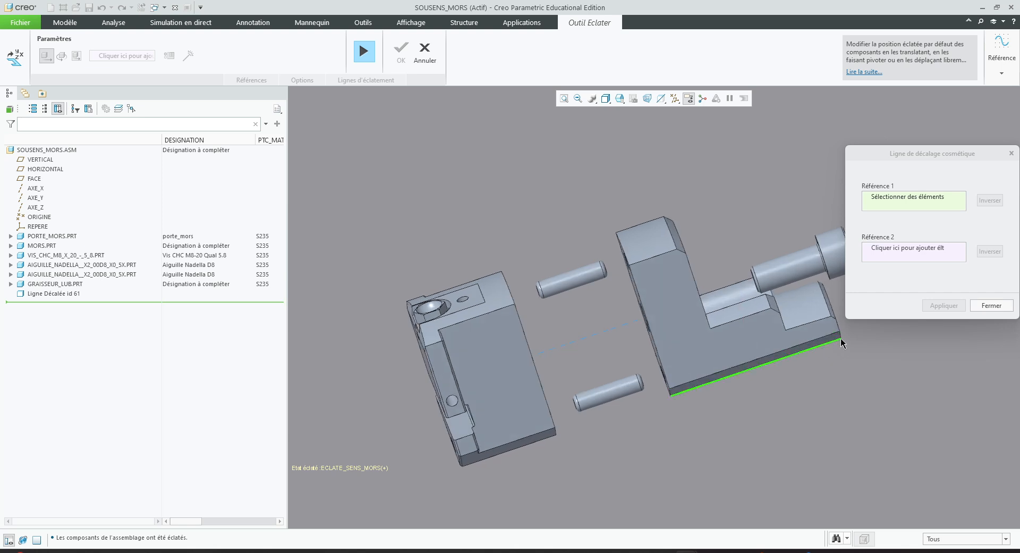
{"action": "scroll", "coordinate": [636, 281], "scroll_direction": "up", "scroll_amount": 3}
{"action": "scroll", "coordinate": [563, 285], "scroll_direction": "up", "scroll_amount": 3}
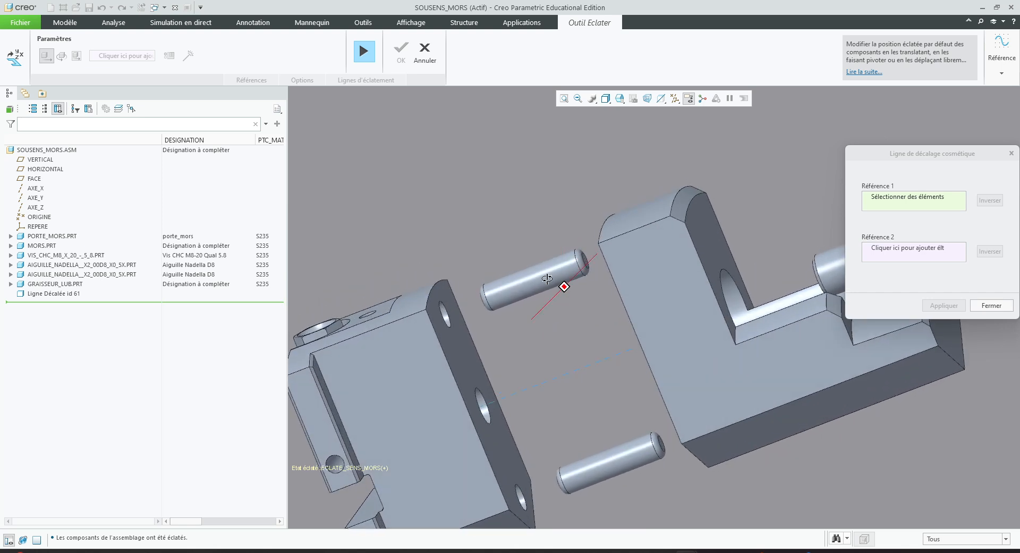
{"action": "middle_click_drag", "start_coordinate": [547, 278], "coordinate": [479, 303]}
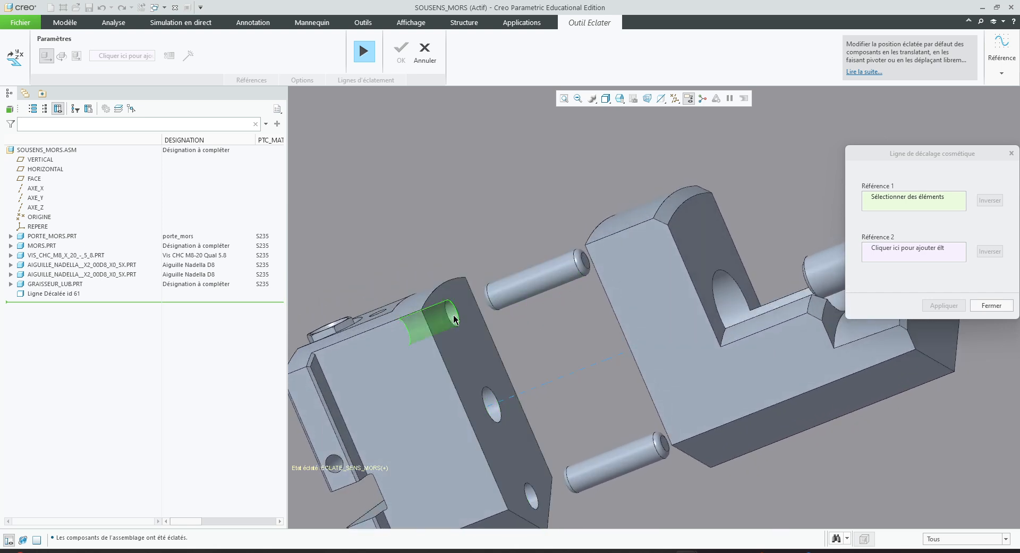
{"action": "left_click", "coordinate": [455, 319]}
{"action": "left_click", "coordinate": [538, 285]}
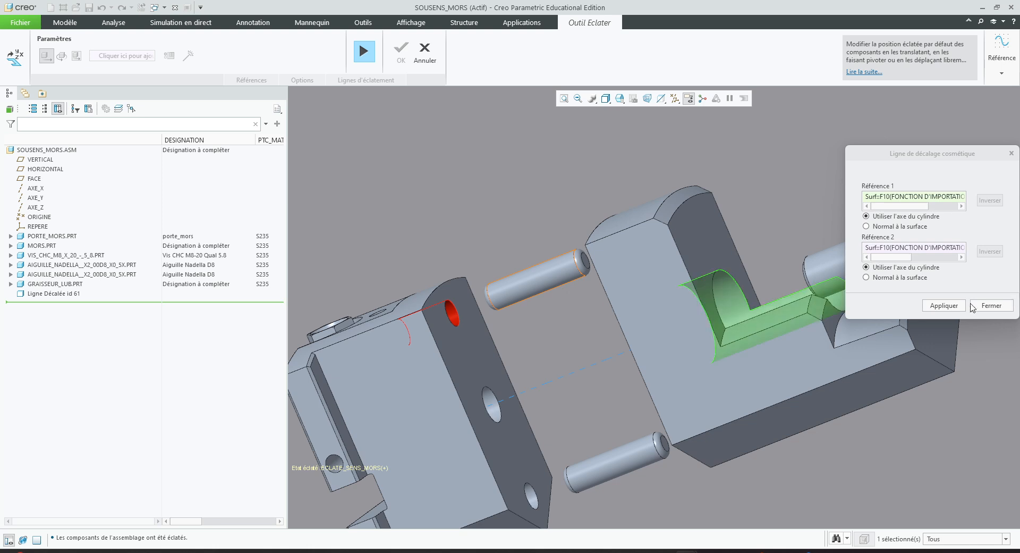
{"action": "left_click", "coordinate": [944, 305]}
Add a cosmetic offset line from the upper needle to the matching upper hole in the jaw.
{"action": "middle_click_drag", "start_coordinate": [615, 311], "coordinate": [515, 274]}
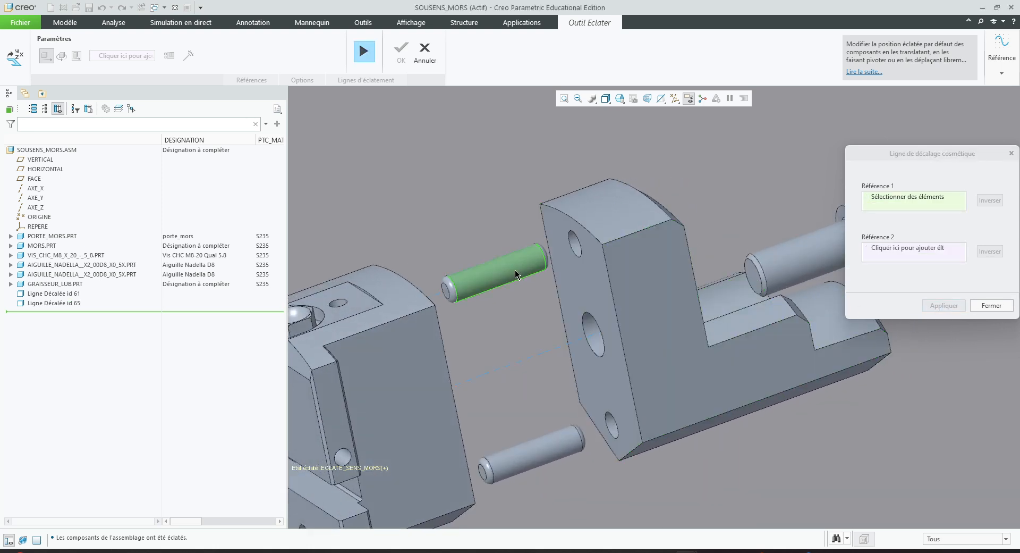
{"action": "left_click", "coordinate": [515, 274]}
{"action": "left_click", "coordinate": [594, 236]}
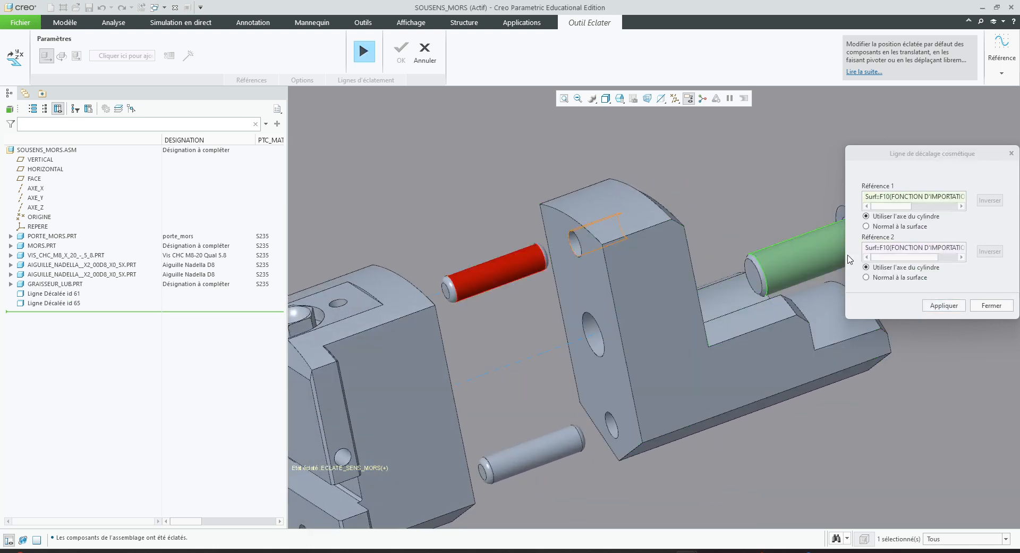
{"action": "left_click", "coordinate": [950, 306]}
Add a cosmetic offset line between the screw's shank and the jaw's central hole, and finish creating offset lines.
{"action": "middle_click_drag", "start_coordinate": [690, 296], "coordinate": [625, 332]}
{"action": "left_click", "coordinate": [781, 286]}
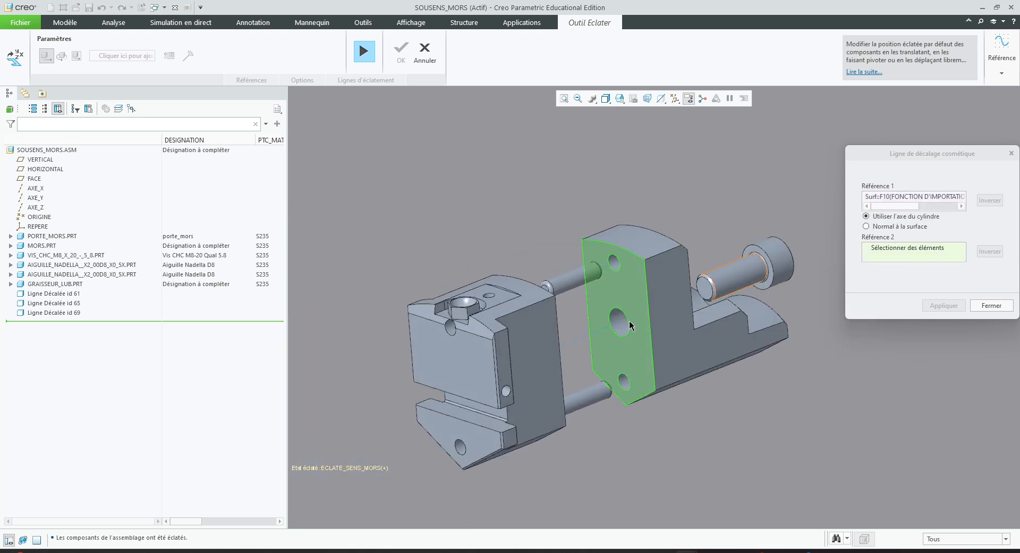
{"action": "left_click", "coordinate": [624, 333]}
{"action": "left_click", "coordinate": [946, 311]}
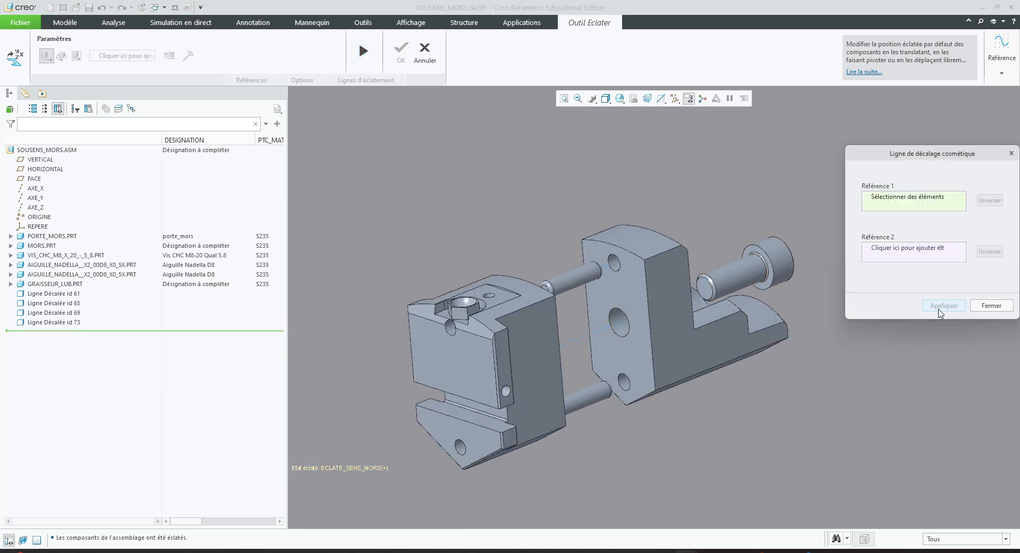
{"action": "mouse_move", "coordinate": [696, 314]}
{"action": "middle_mouse_down"}
{"action": "mouse_move", "coordinate": [690, 305]}
{"action": "mouse_move", "coordinate": [712, 303]}
{"action": "middle_mouse_up"}
{"action": "left_click", "coordinate": [992, 305]}
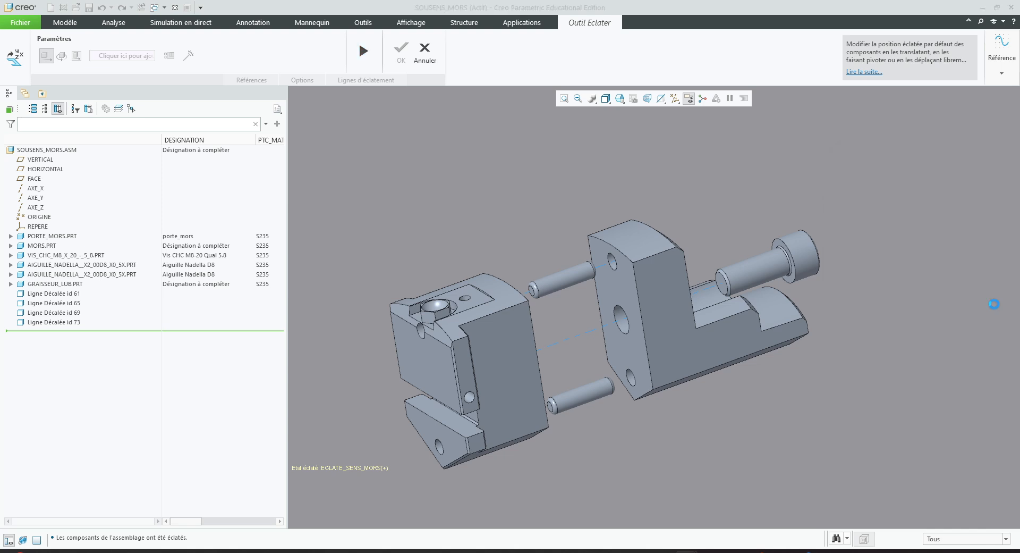
Translate GRAISSEUR_LUB.PRT about 19.7 upward out of its hole in the jaw holder.
{"action": "left_click", "coordinate": [429, 310]}
{"action": "left_click_drag", "start_coordinate": [426, 282], "coordinate": [416, 217]}
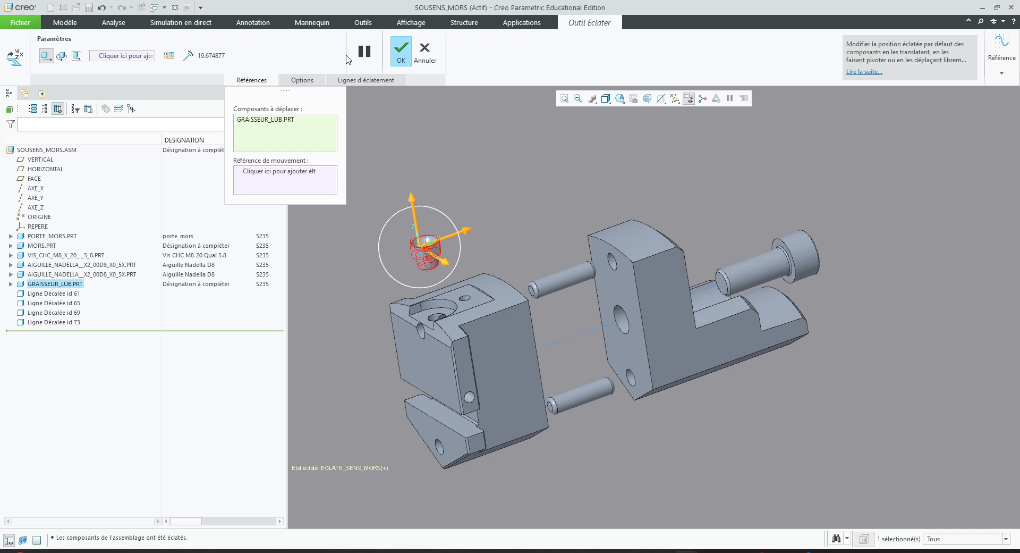
Add a cosmetic offset line between the grease nipple's shank and its hole in the jaw holder, and validate the exploded positions.
{"action": "left_click", "coordinate": [188, 55]}
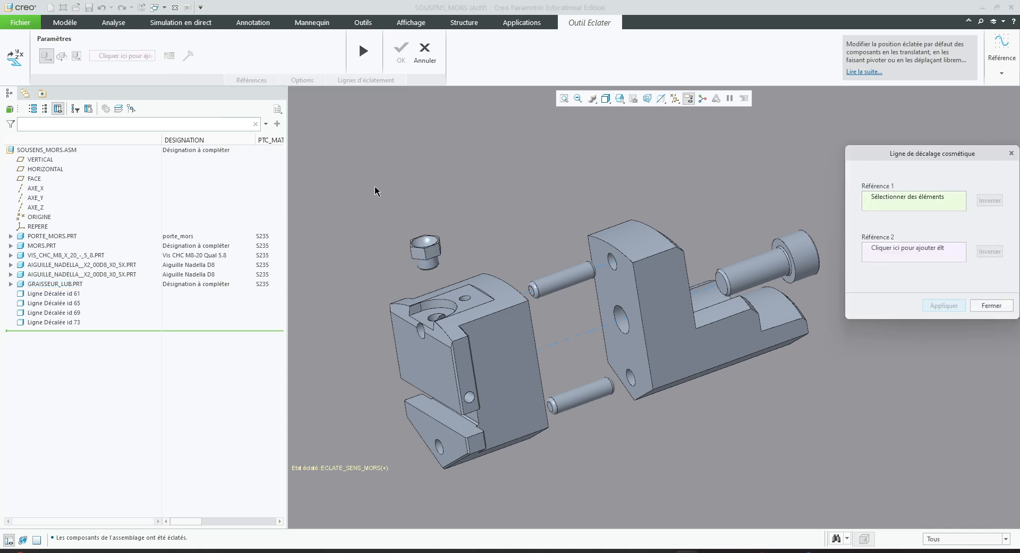
{"action": "scroll", "coordinate": [411, 247], "scroll_direction": "down", "scroll_amount": 3}
{"action": "left_click", "coordinate": [442, 262]}
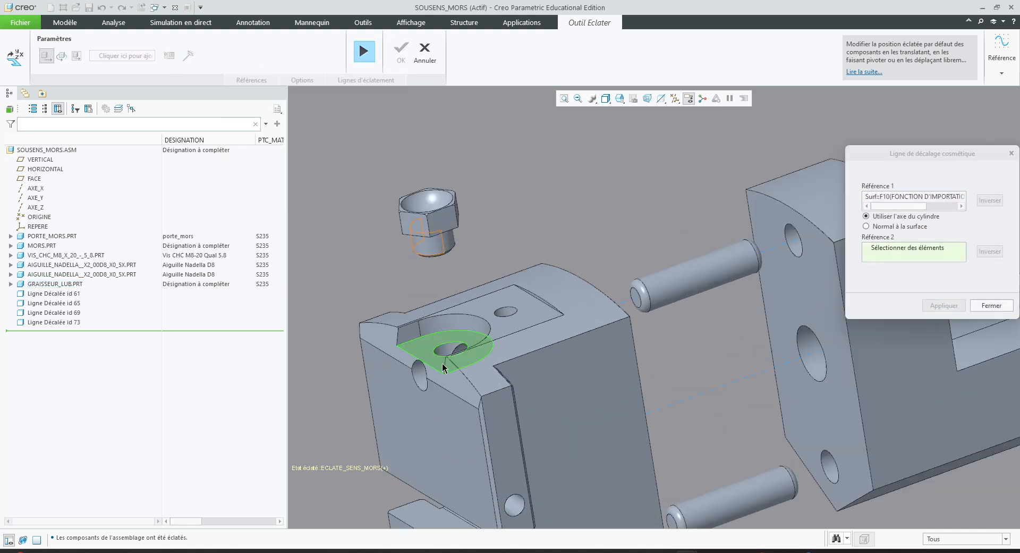
{"action": "scroll", "coordinate": [449, 346], "scroll_direction": "down", "scroll_amount": 4}
{"action": "left_click", "coordinate": [444, 303]}
{"action": "scroll", "coordinate": [444, 303], "scroll_direction": "up", "scroll_amount": 6}
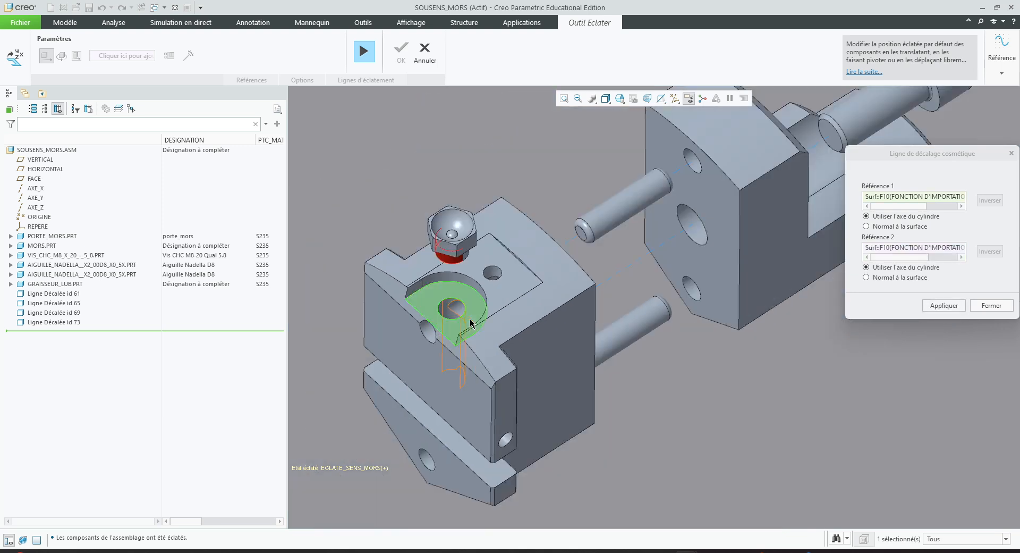
{"action": "left_click", "coordinate": [951, 309]}
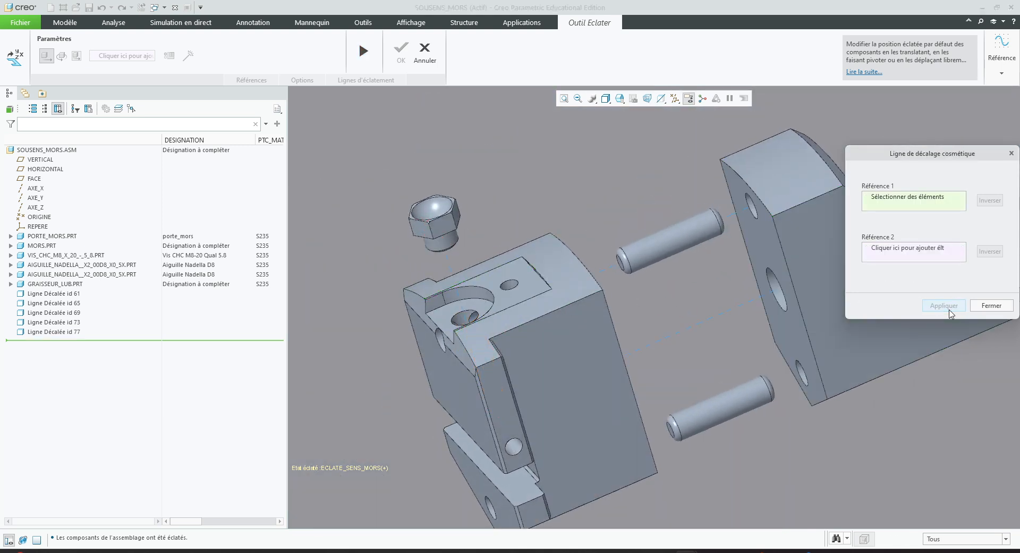
{"action": "scroll", "coordinate": [640, 305], "scroll_direction": "up", "scroll_amount": 3}
{"action": "middle_click_drag", "start_coordinate": [786, 297], "coordinate": [760, 276]}
{"action": "scroll", "coordinate": [710, 284], "scroll_direction": "up", "scroll_amount": 4}
{"action": "scroll", "coordinate": [712, 311], "scroll_direction": "down", "scroll_amount": 4}
{"action": "left_click", "coordinate": [992, 305]}
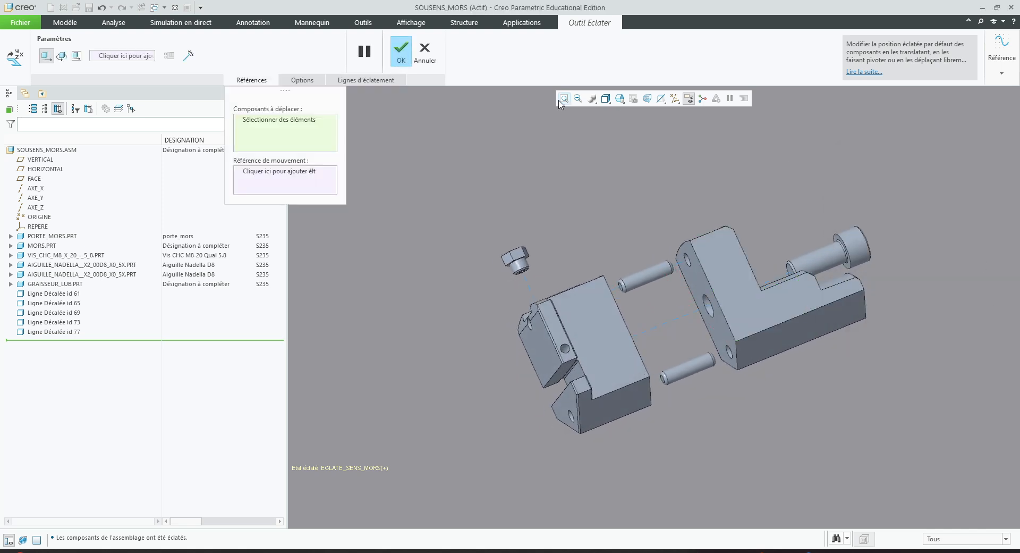
{"action": "left_click", "coordinate": [403, 53]}
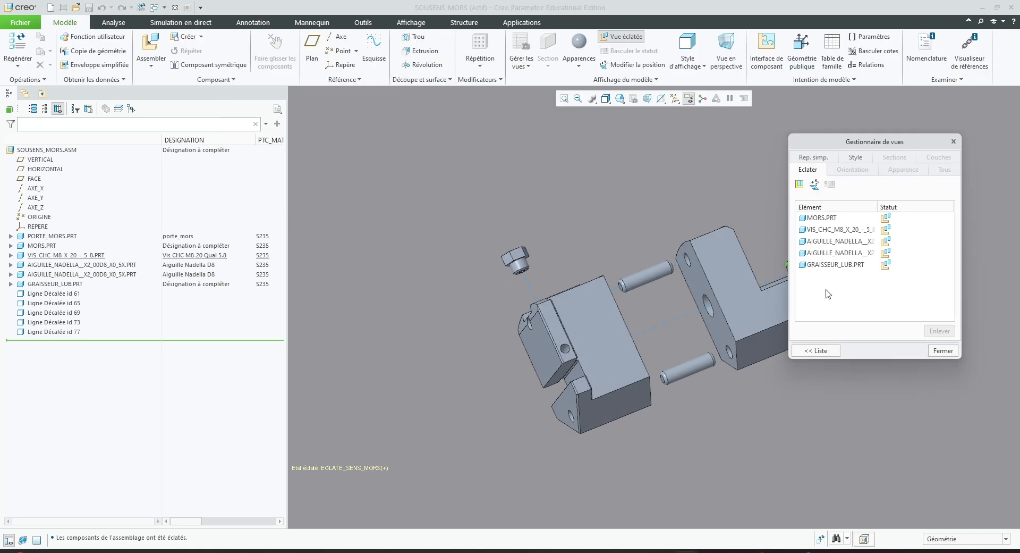
Return to the list of exploded states and save the modified Eclate_Sens_Mors state with only its explode element included.
{"action": "left_click", "coordinate": [821, 351]}
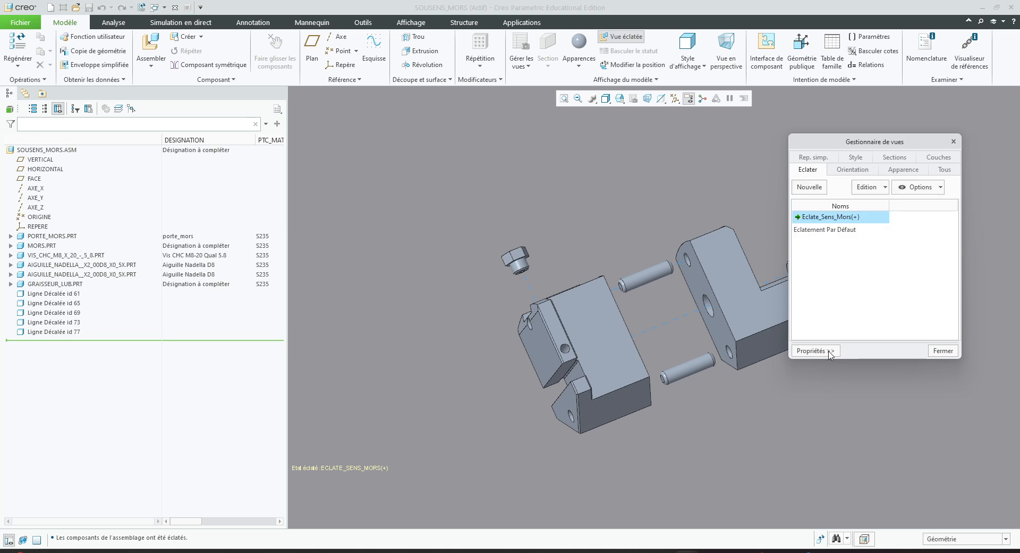
{"action": "scroll", "coordinate": [547, 287], "scroll_direction": "up", "scroll_amount": 3}
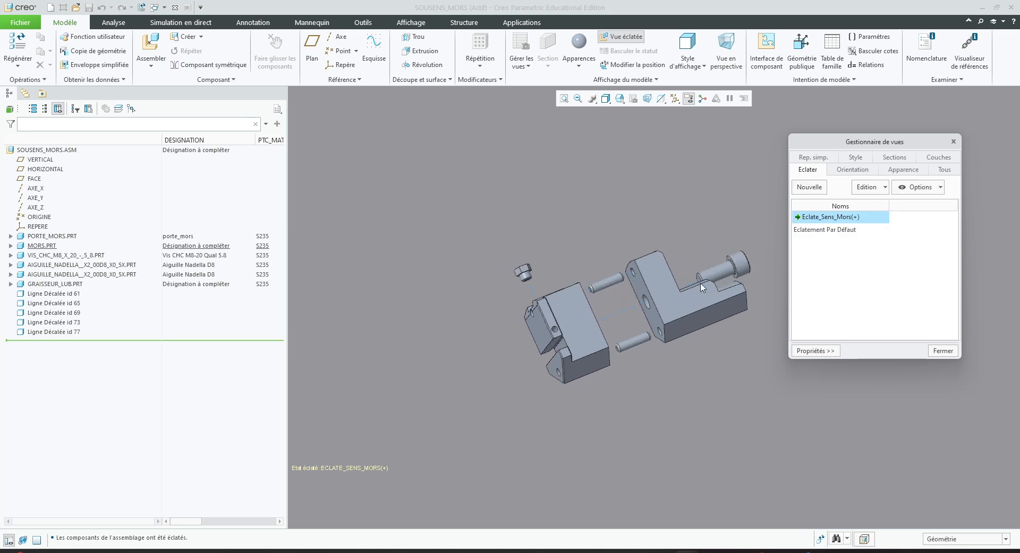
{"action": "scroll", "coordinate": [706, 282], "scroll_direction": "down", "scroll_amount": 1}
{"action": "middle_click_drag", "start_coordinate": [698, 284], "coordinate": [710, 294]}
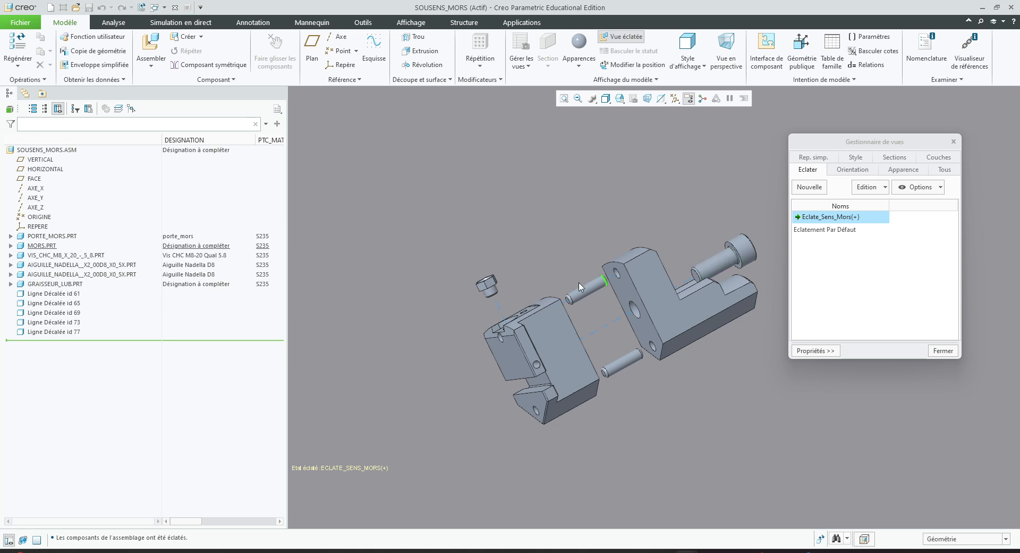
{"action": "middle_click_drag", "start_coordinate": [553, 296], "coordinate": [568, 296]}
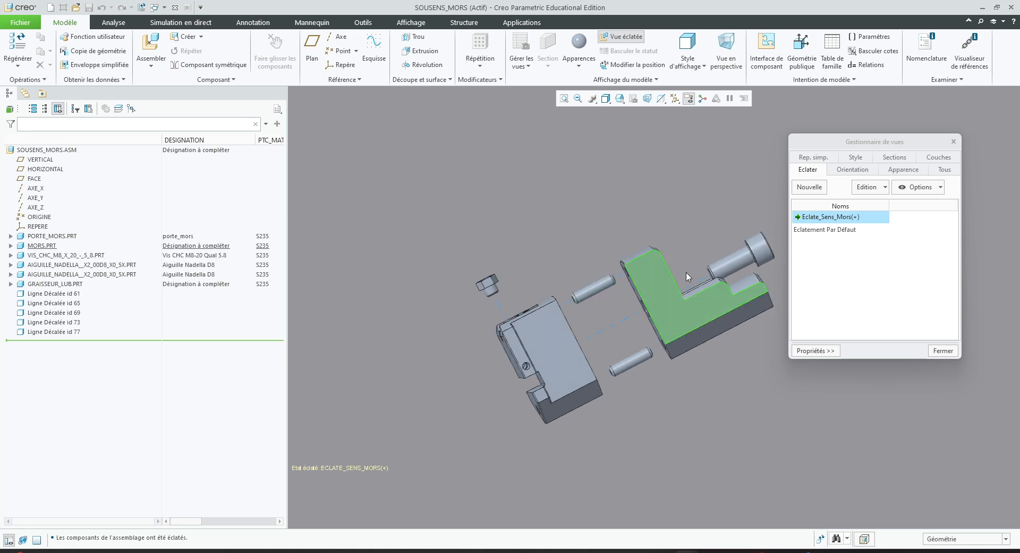
{"action": "right_click", "coordinate": [837, 219]}
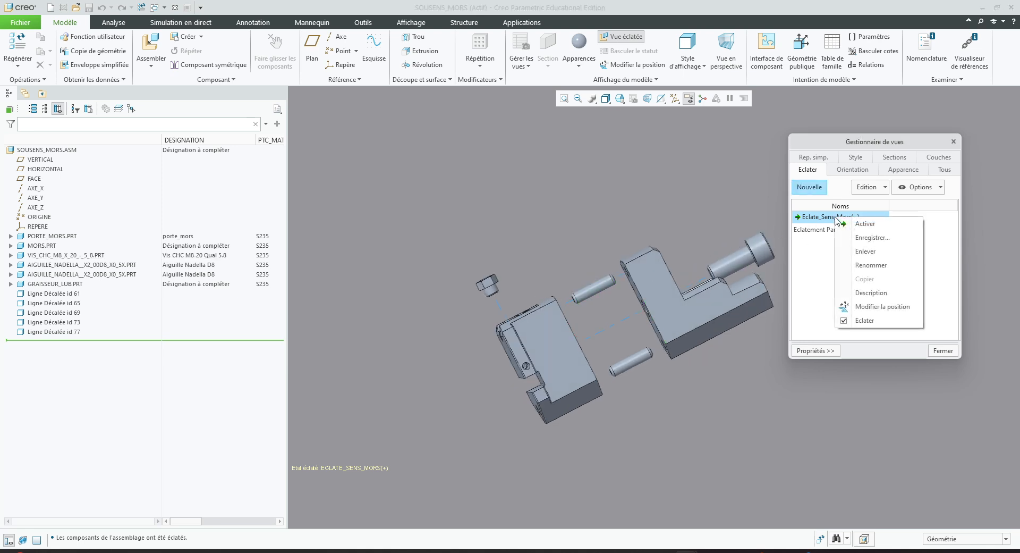
{"action": "left_click", "coordinate": [871, 240]}
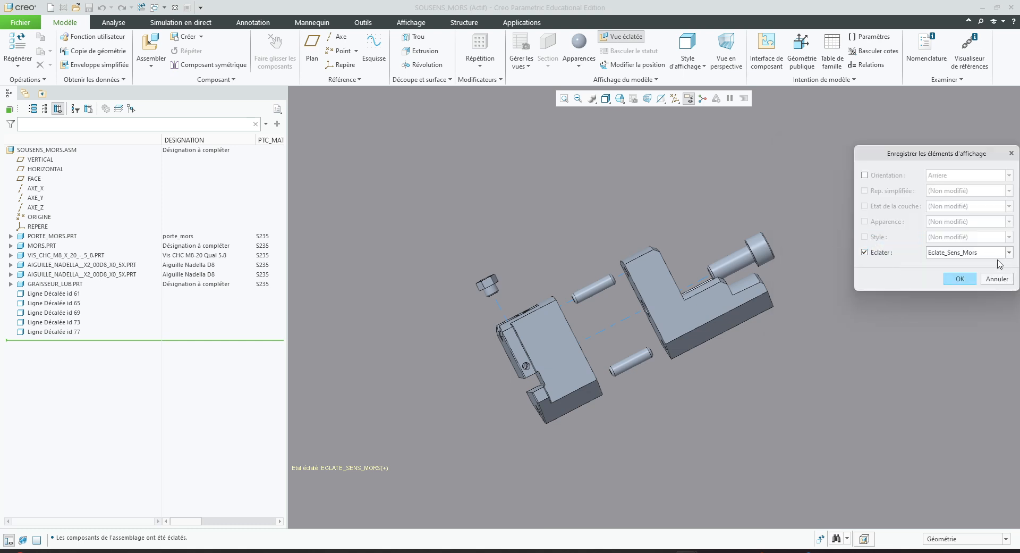
{"action": "left_click", "coordinate": [962, 279]}
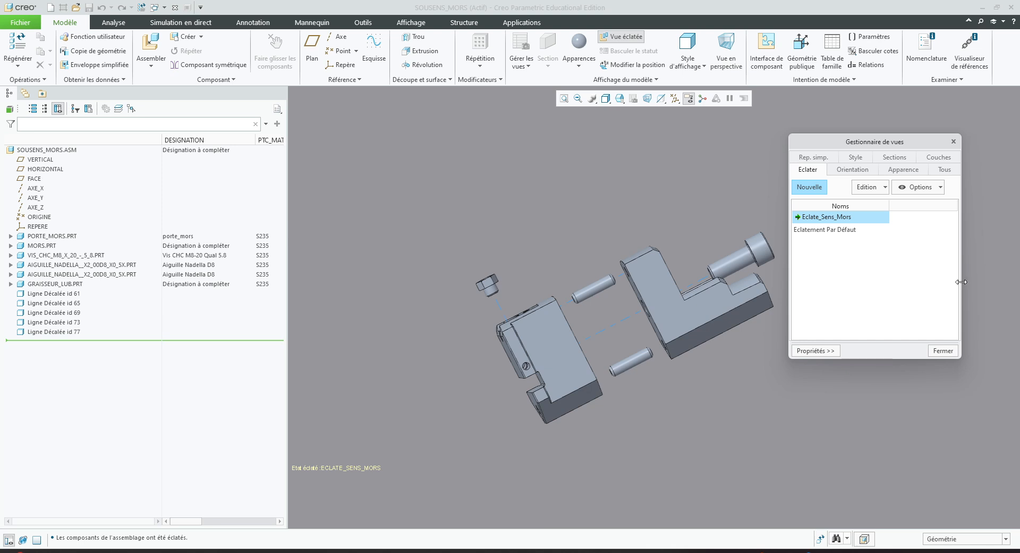
Unexplode and re-explode the Eclate_Sens_Mors state to check its animation, and close the view manager.
{"action": "right_click", "coordinate": [831, 221]}
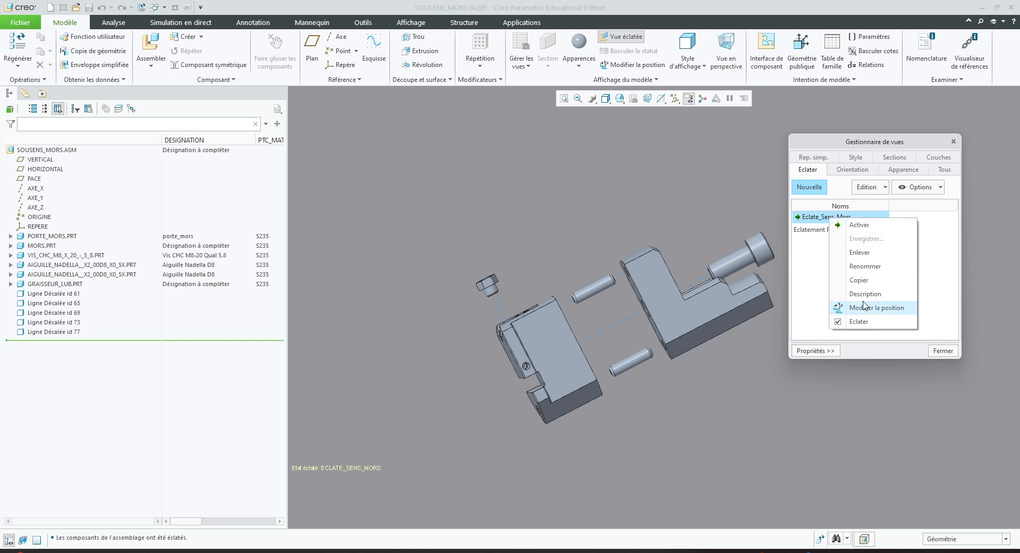
{"action": "left_click", "coordinate": [839, 322]}
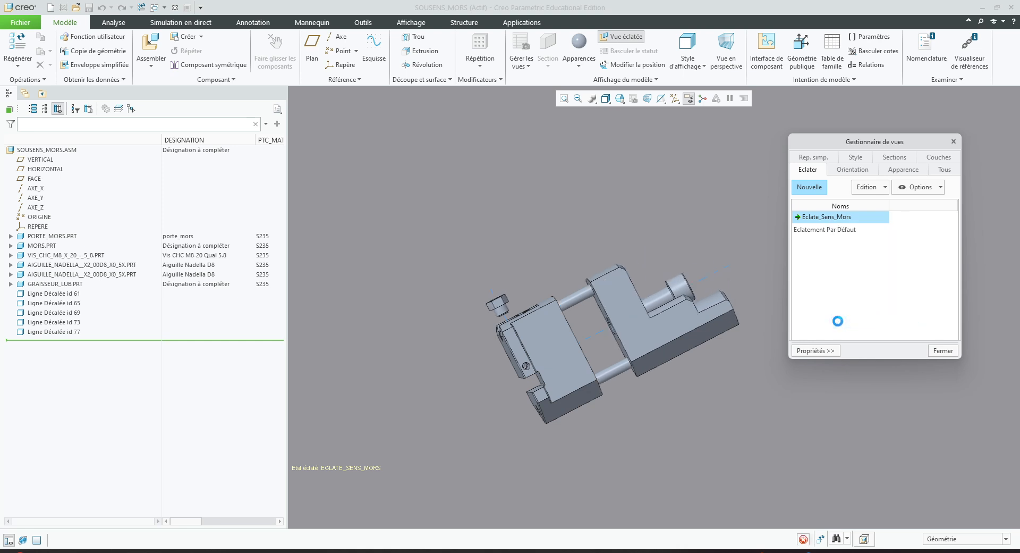
{"action": "right_click", "coordinate": [850, 224]}
{"action": "left_click", "coordinate": [856, 322]}
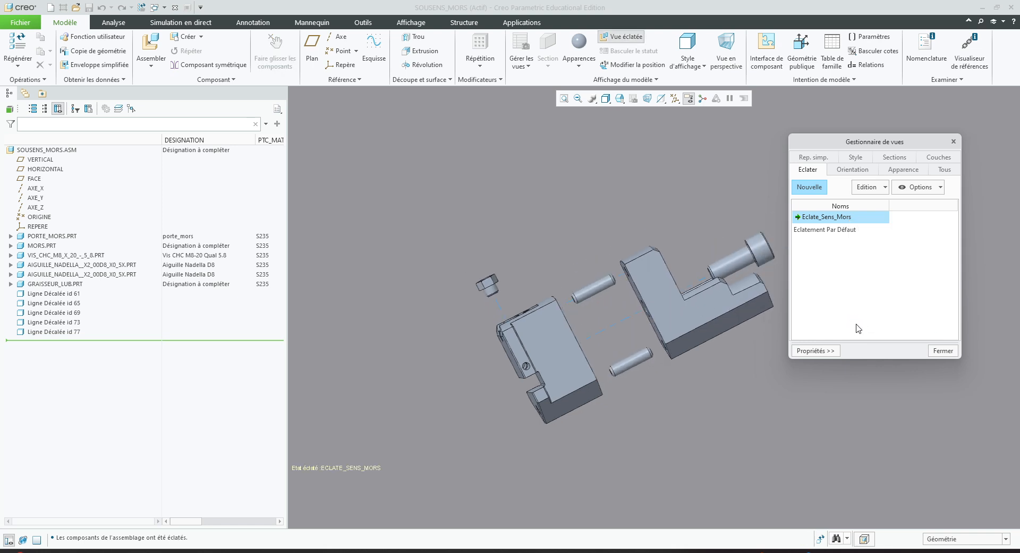
{"action": "left_click", "coordinate": [943, 350]}
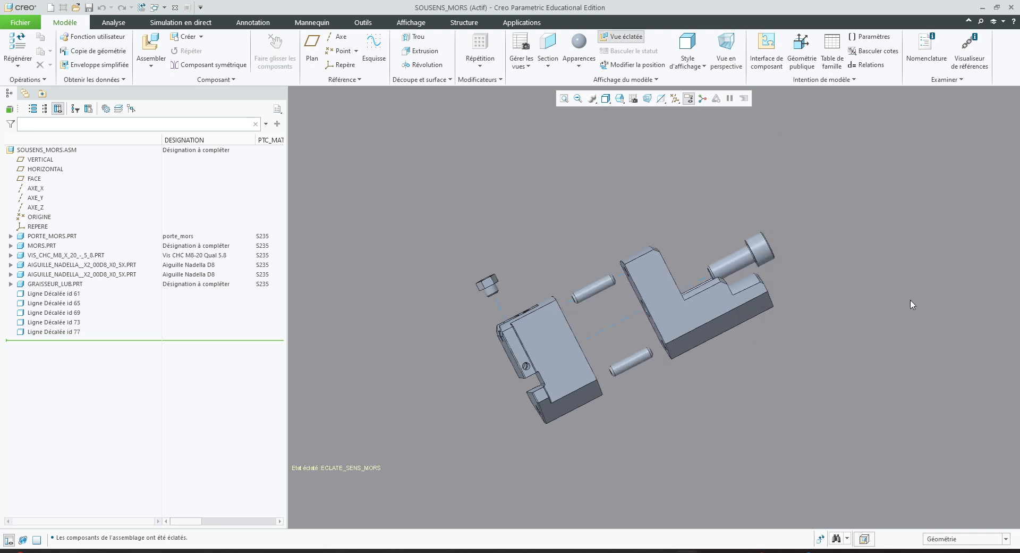
Toggle the exploded view to return the jaw subassembly to its assembled state, and inspect the grease nipple area up close.
{"action": "left_click", "coordinate": [614, 38]}
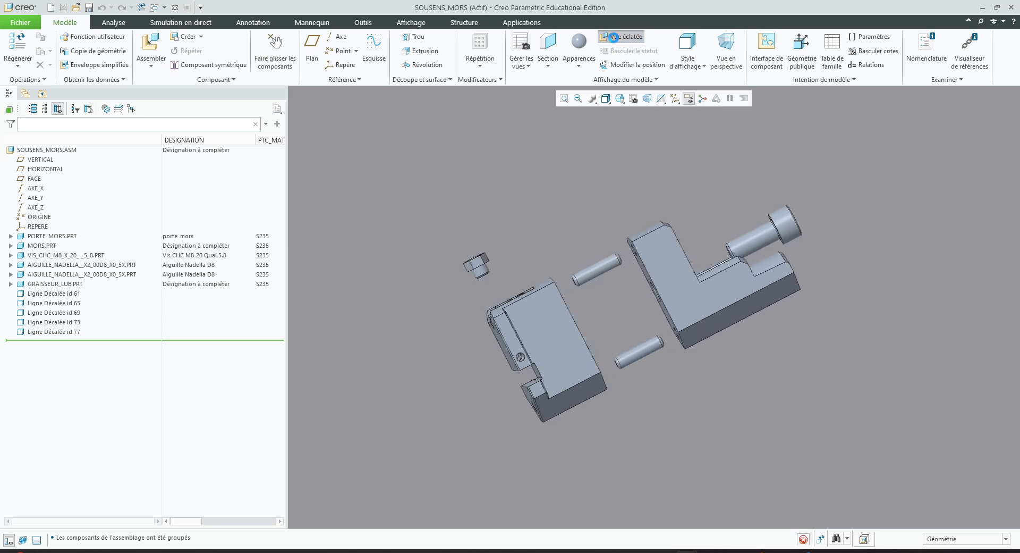
{"action": "left_click", "coordinate": [615, 40]}
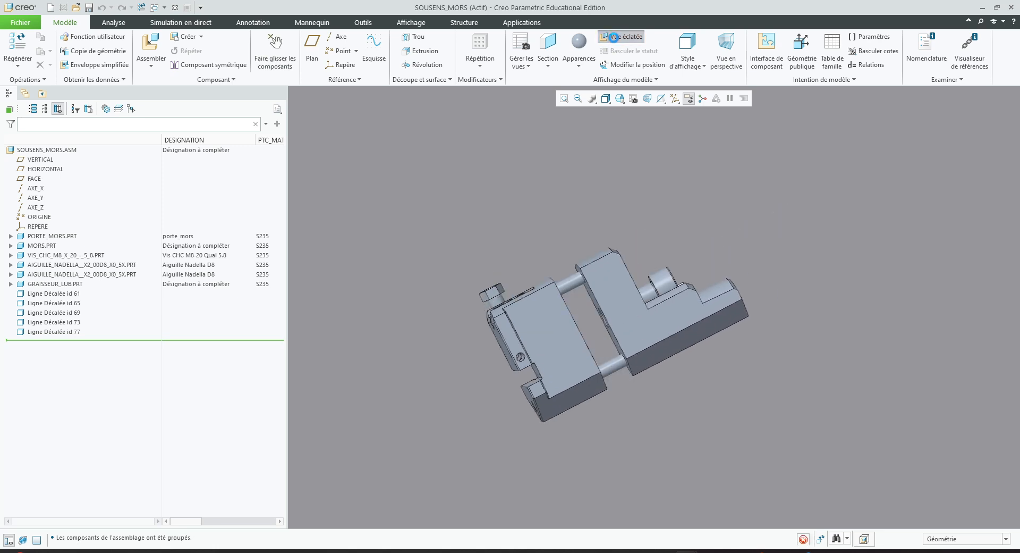
{"action": "left_click", "coordinate": [614, 38]}
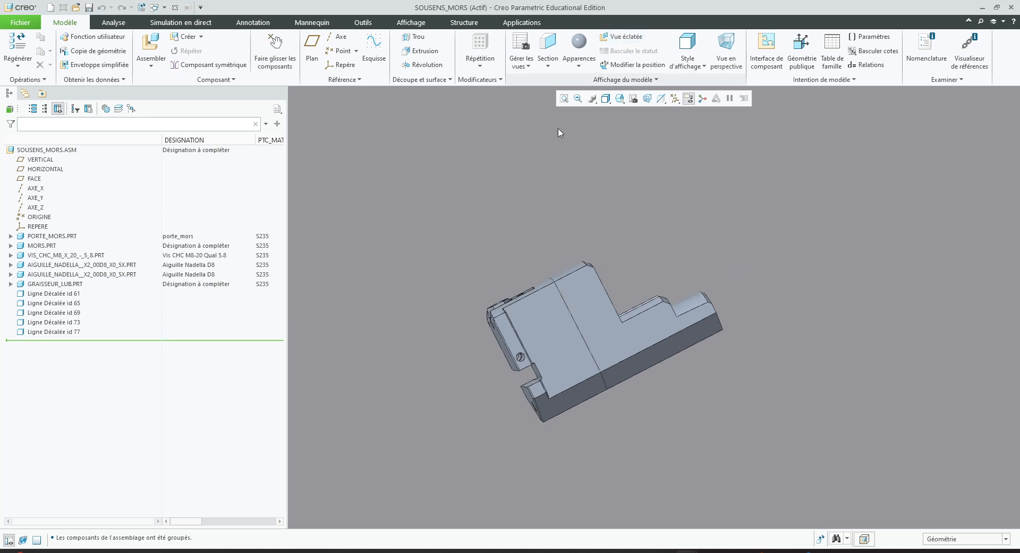
{"action": "scroll", "coordinate": [464, 253], "scroll_direction": "up", "scroll_amount": 5}
{"action": "middle_click_drag", "start_coordinate": [497, 265], "coordinate": [446, 266]}
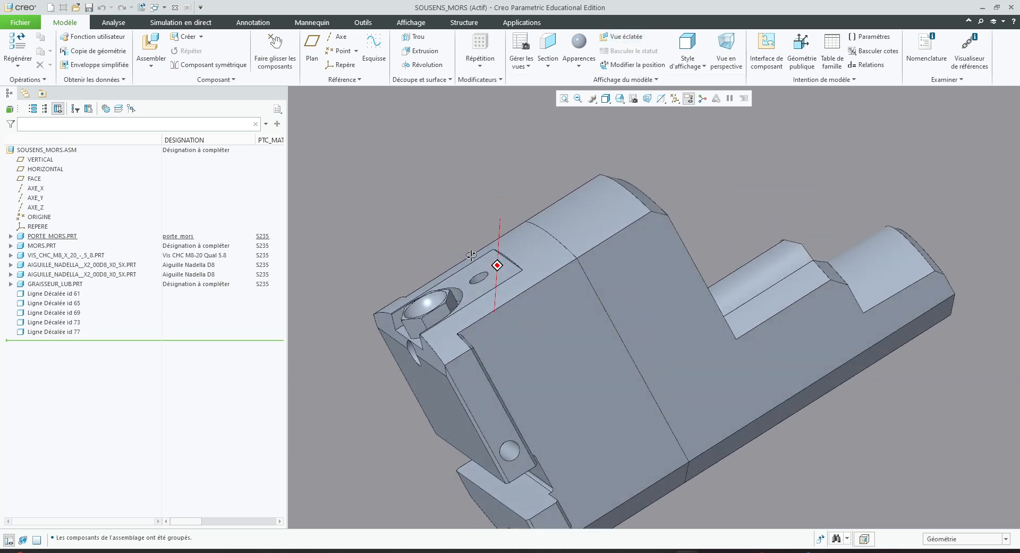